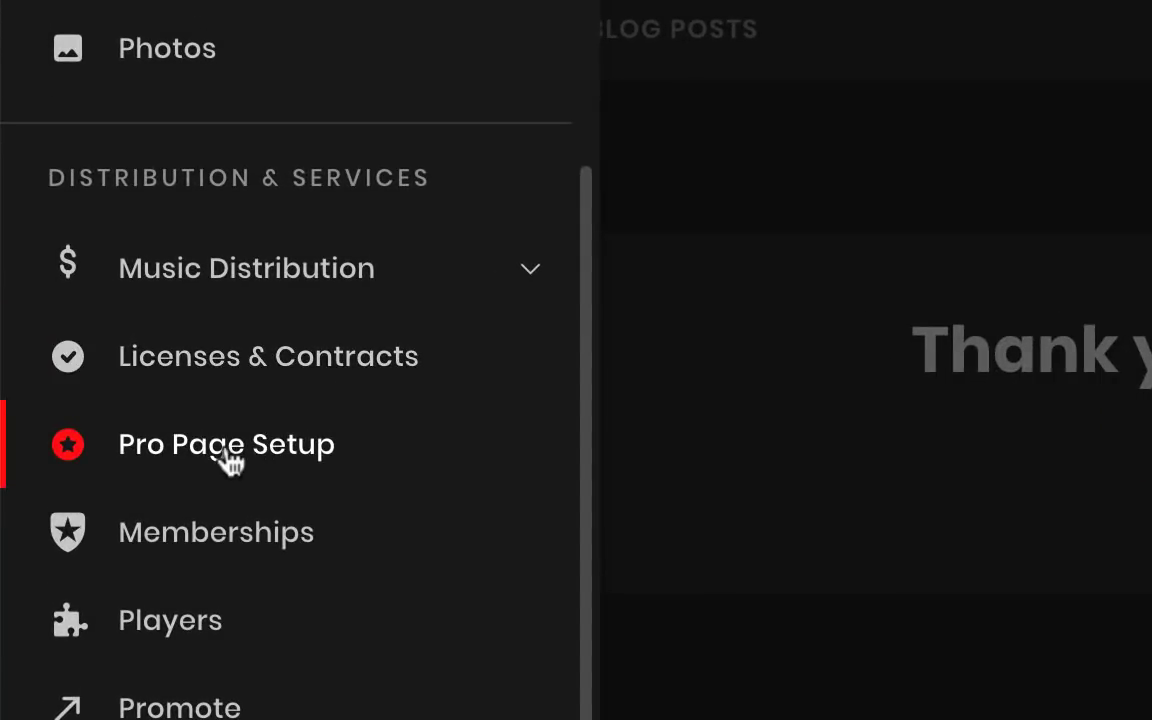
Close the BeatStars sidebar to reveal the Pro Page setup screen
click(229, 460)
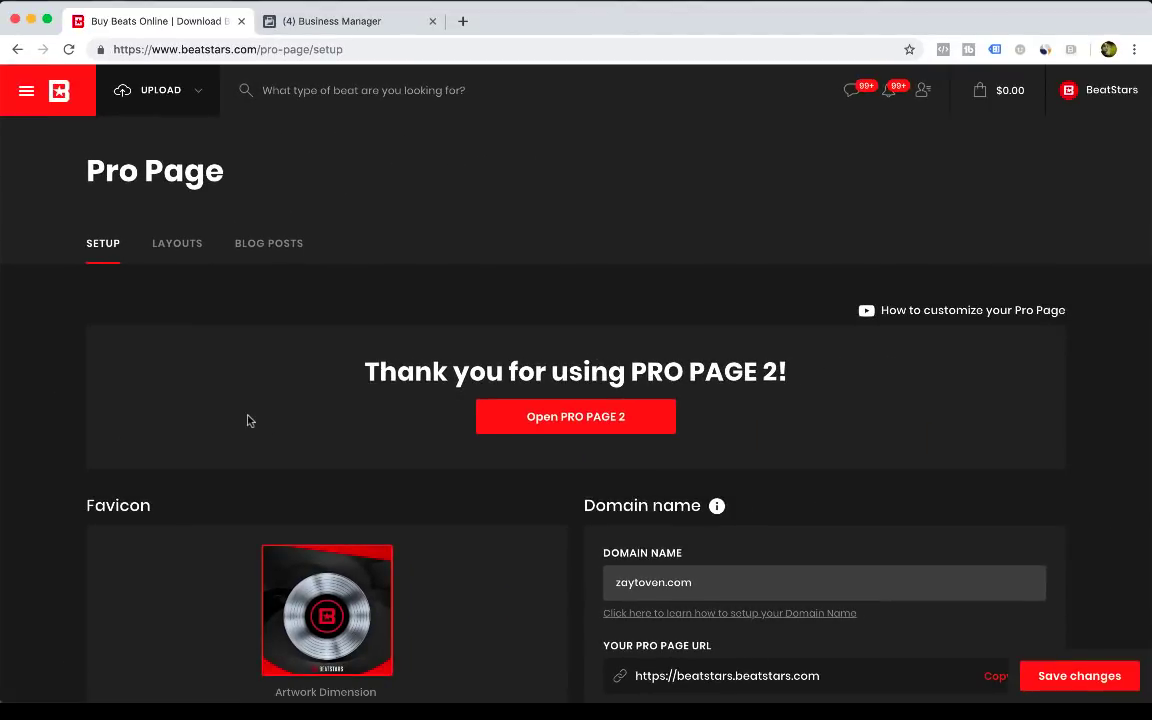
Scroll to the Facebook Pixel section and check the empty Pixel ID field beside the catalog feed URL
scroll(249, 421, down, 5)
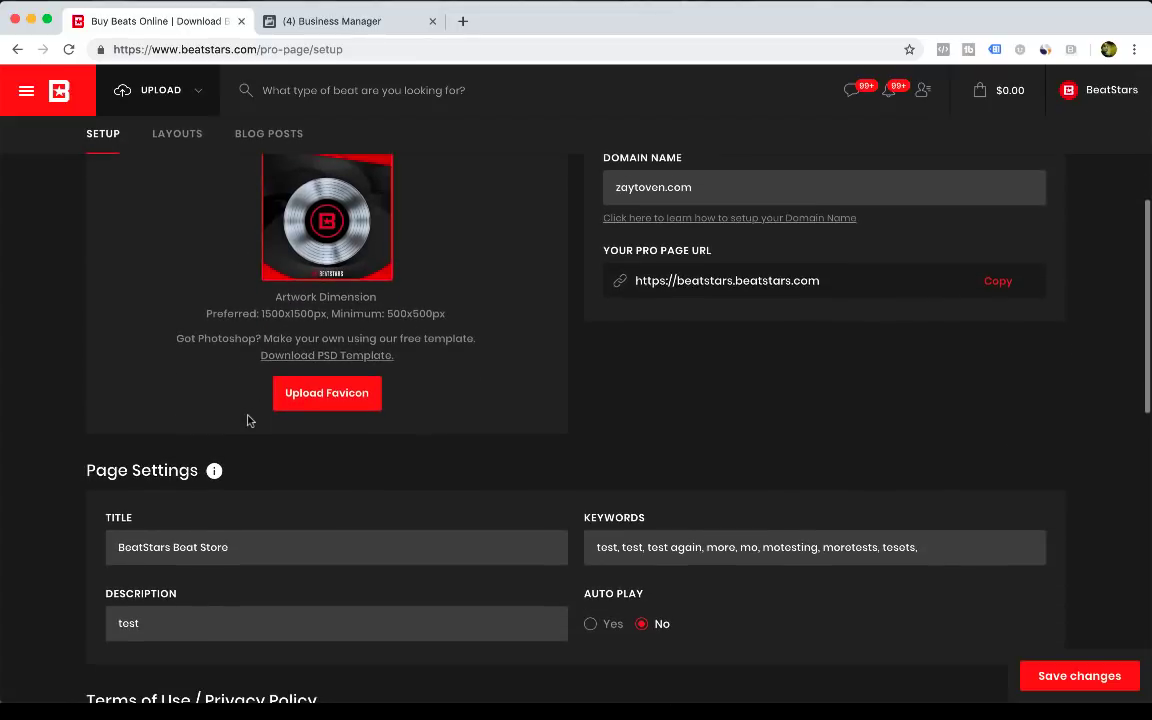
scroll(249, 421, down, 4)
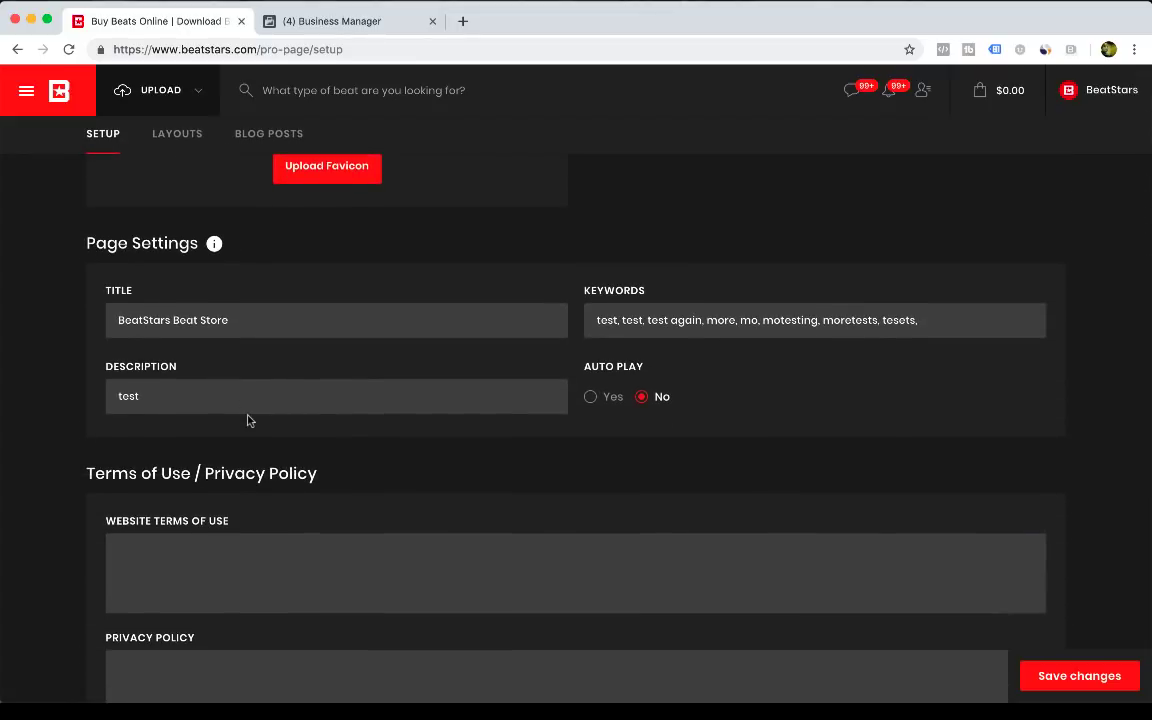
scroll(249, 416, down, 3)
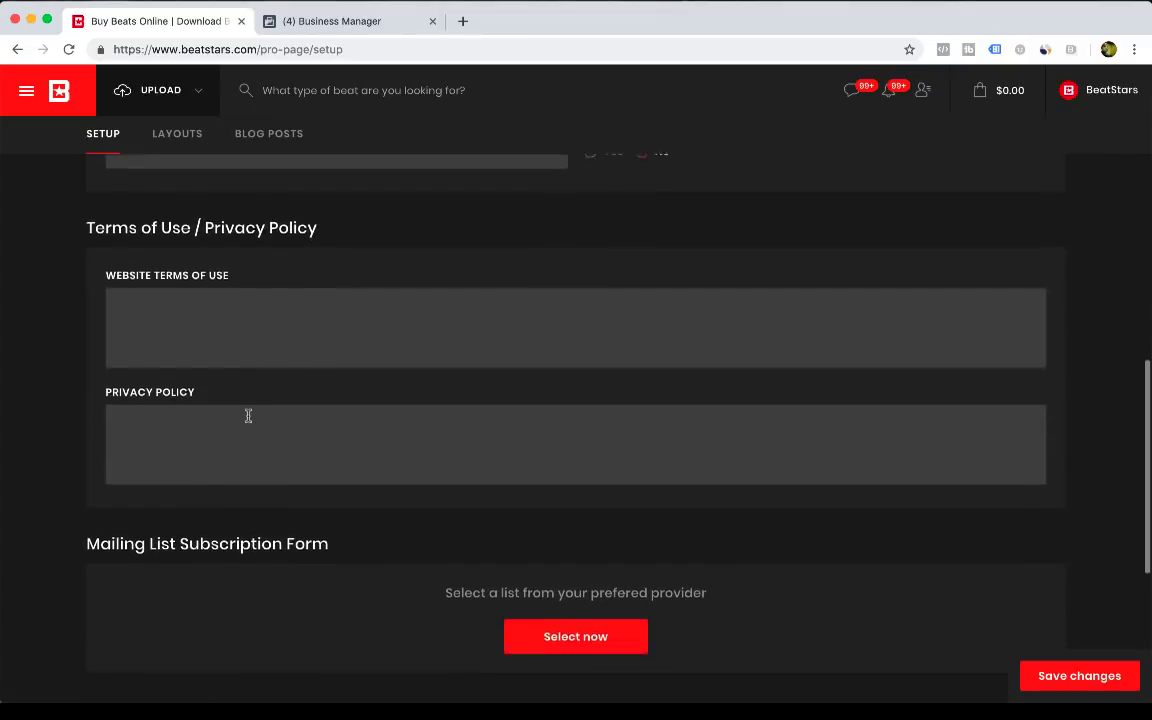
scroll(249, 416, down, 3)
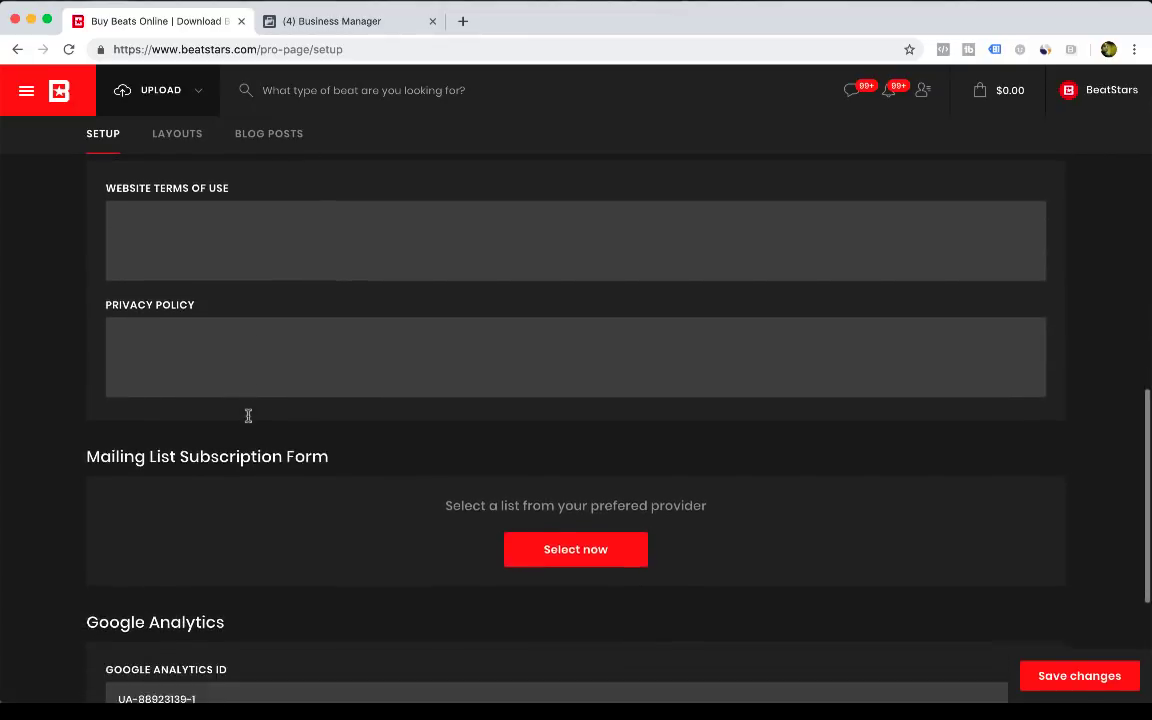
scroll(249, 421, down, 1)
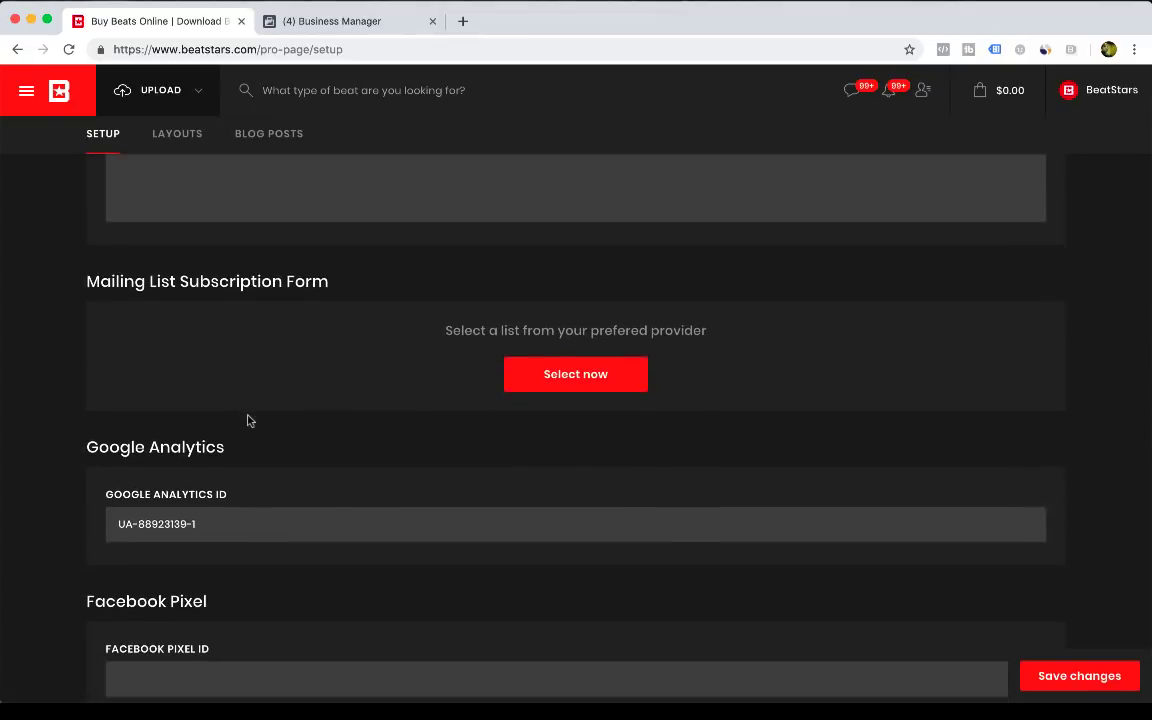
scroll(249, 419, down, 2)
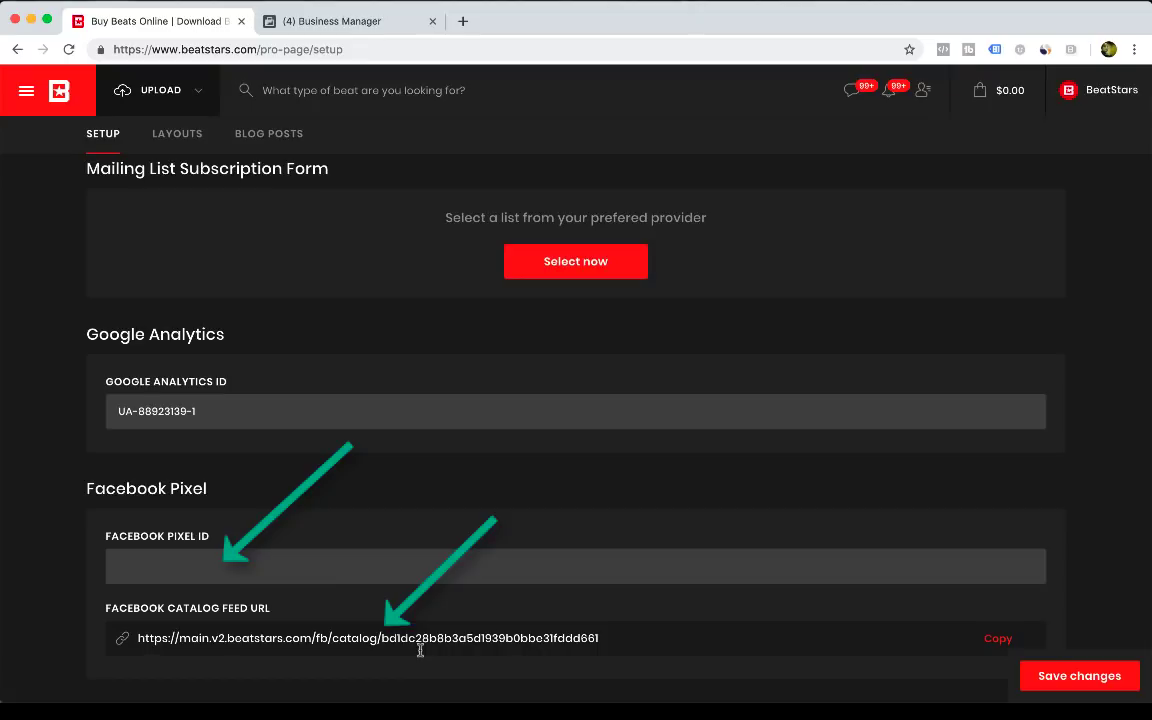
click(188, 557)
click(329, 537)
In Business Manager, go to Pixels under Frequently Used to see the business's pixel in Events Manager
click(367, 26)
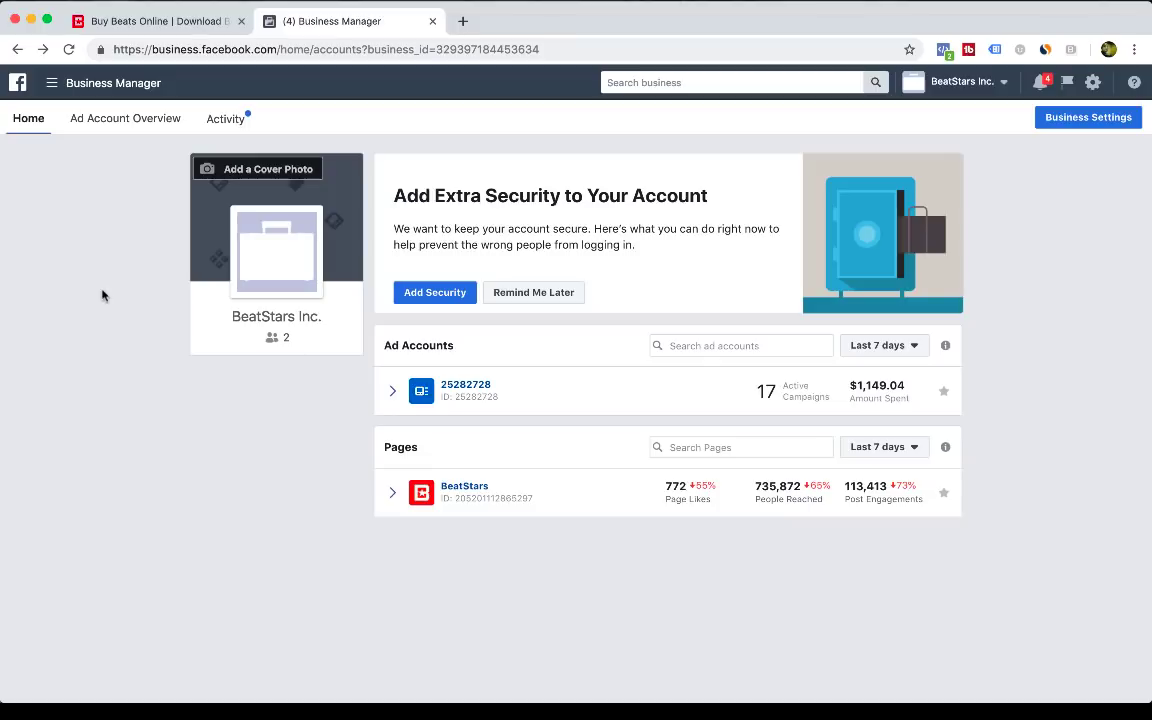
click(86, 89)
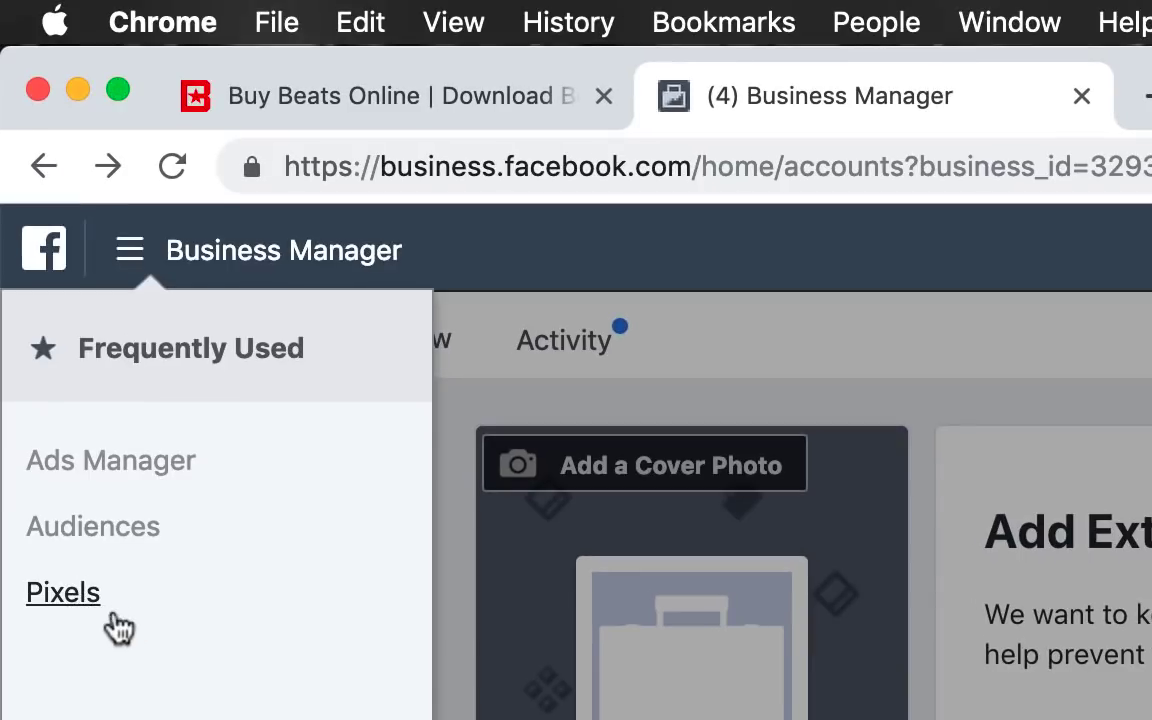
click(76, 600)
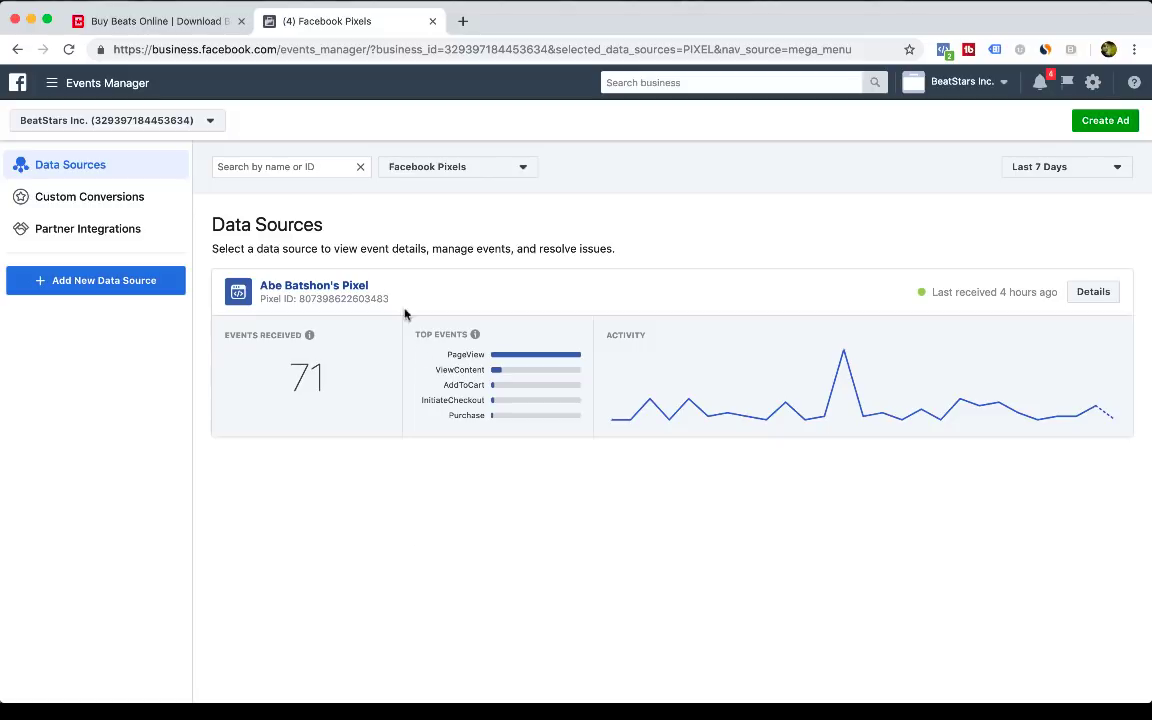
Copy the pixel ID from Events Manager into BeatStars' Facebook Pixel ID field and save the changes
mouse_move(389, 305)
mouse_down()
mouse_move(300, 300)
mouse_move(388, 298)
mouse_up()
key(super+c)
click(298, 300)
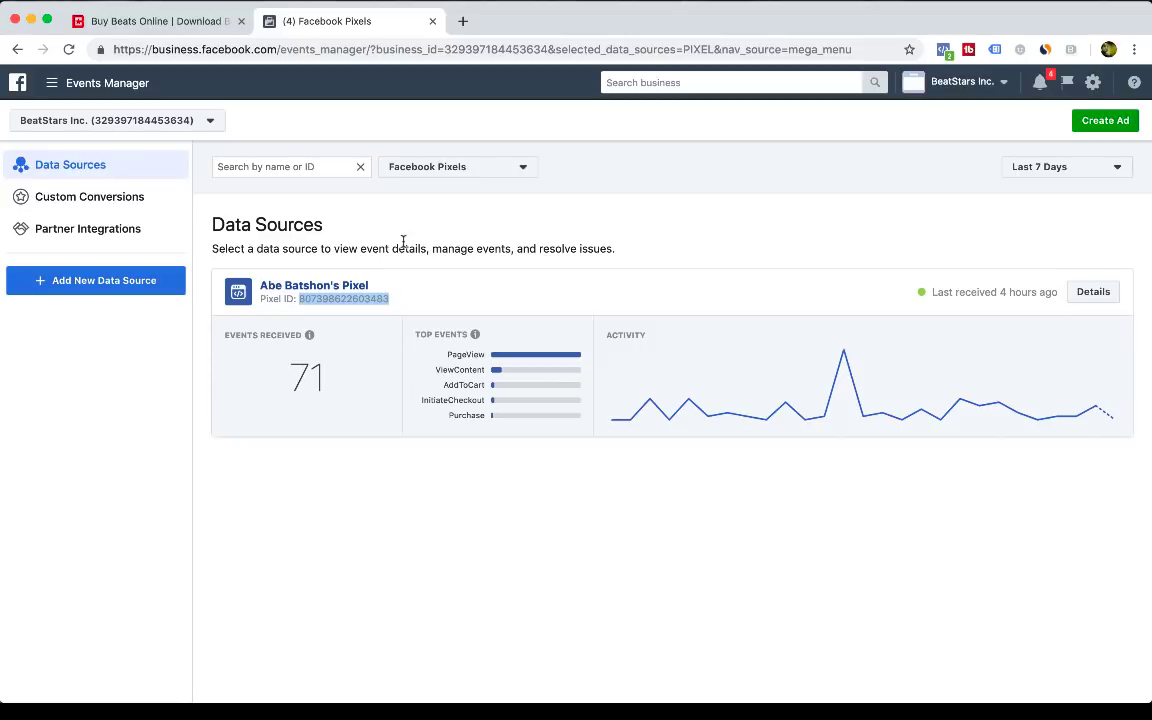
click(200, 22)
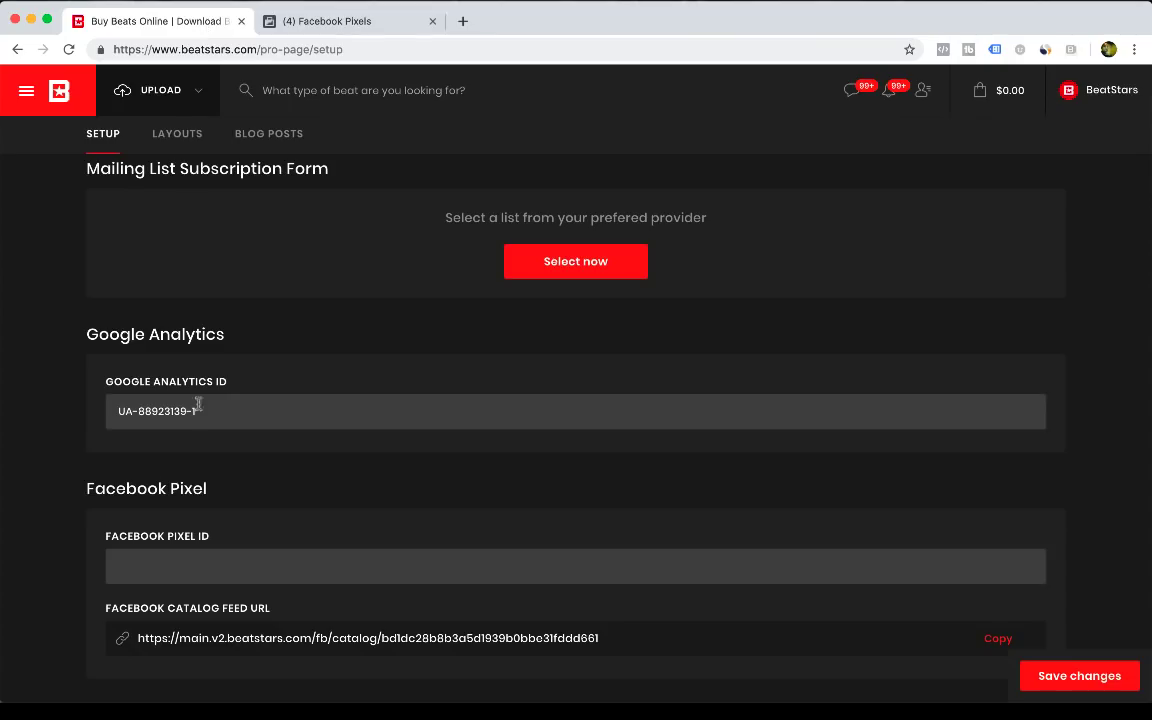
click(155, 554)
key(super+v)
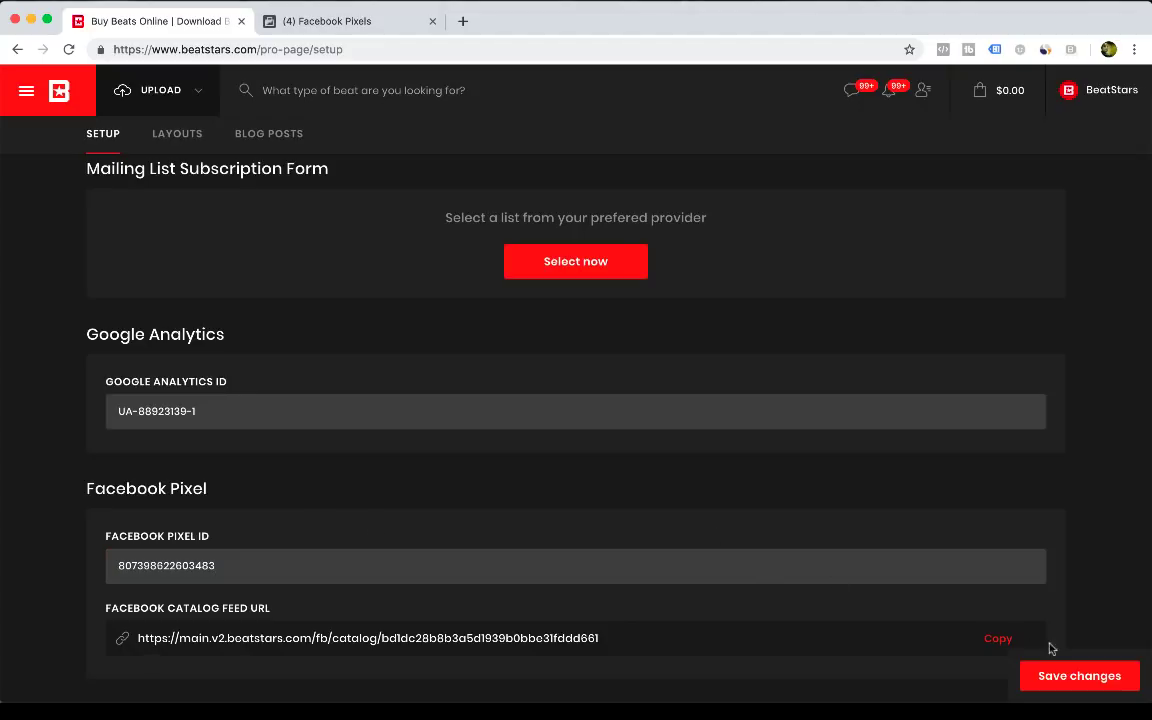
click(1070, 677)
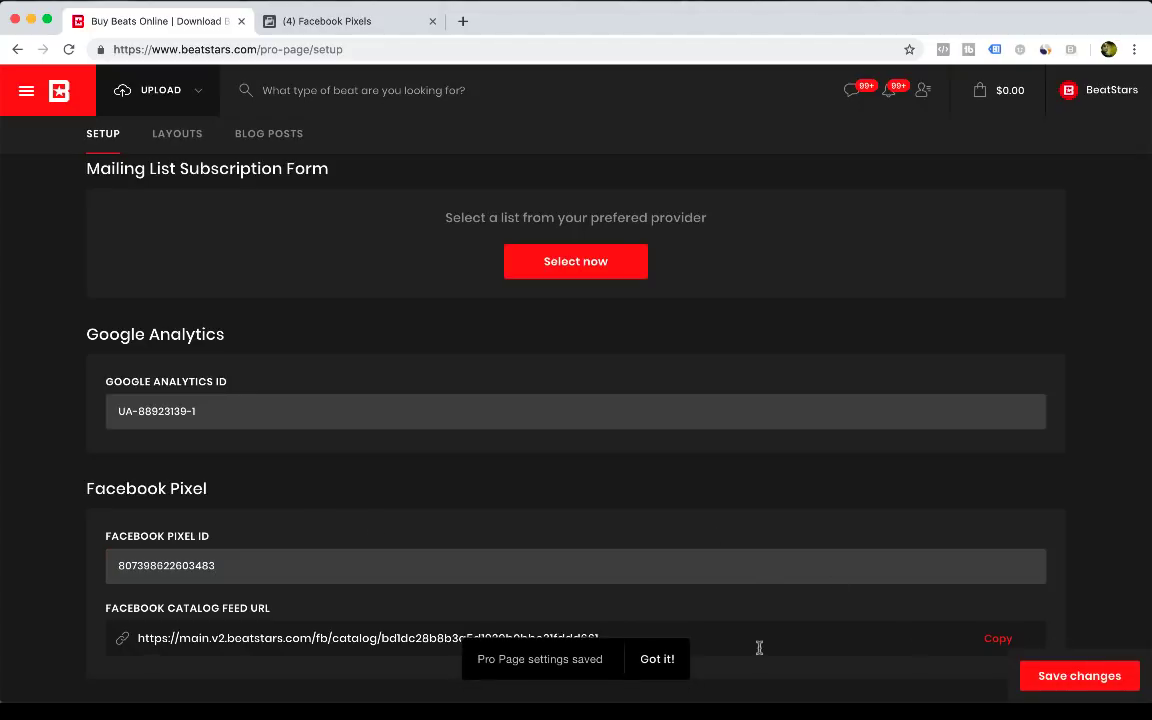
click(659, 667)
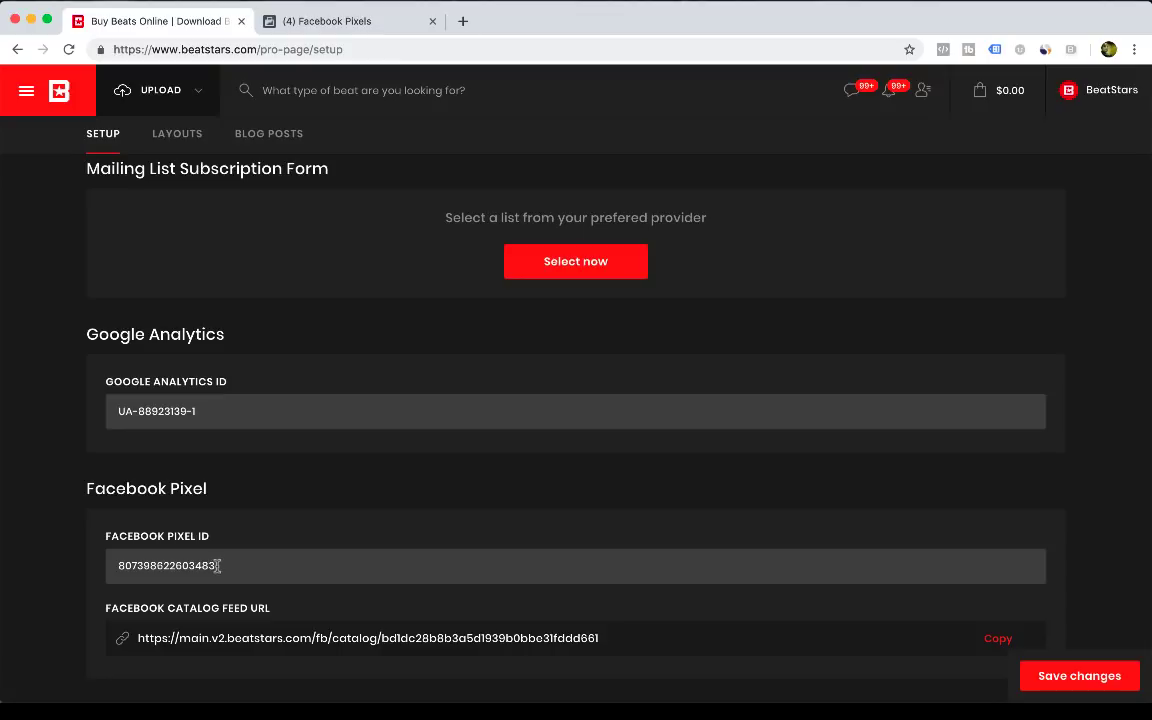
click(366, 21)
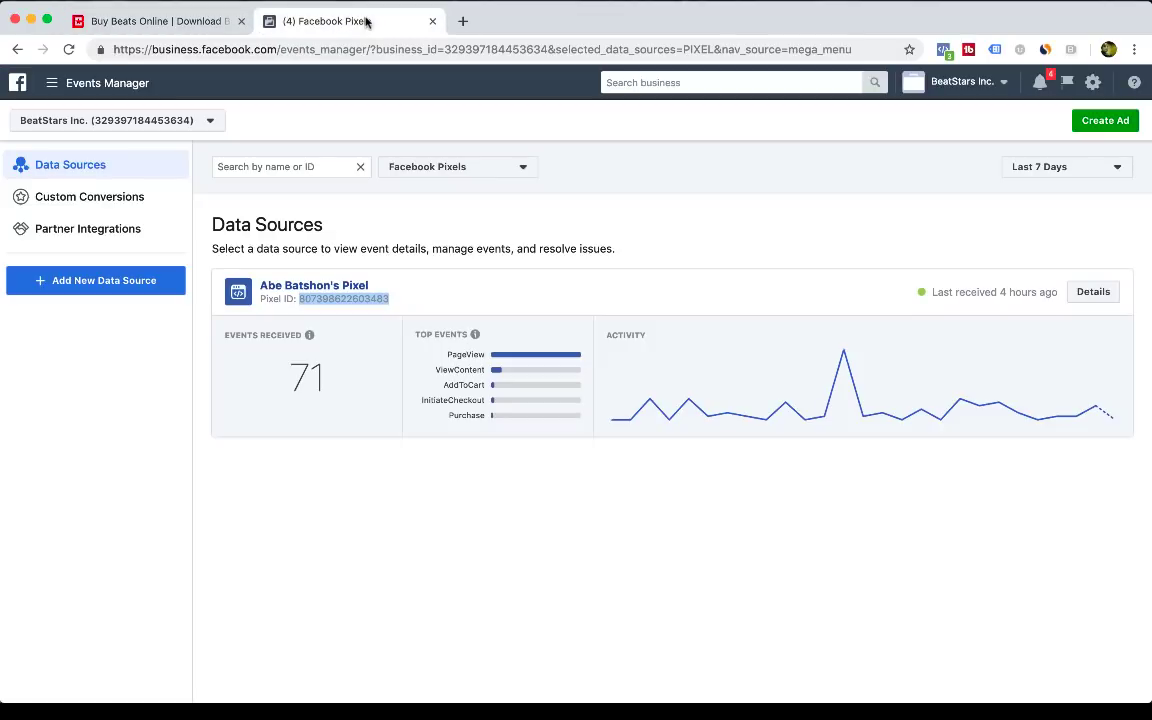
click(81, 373)
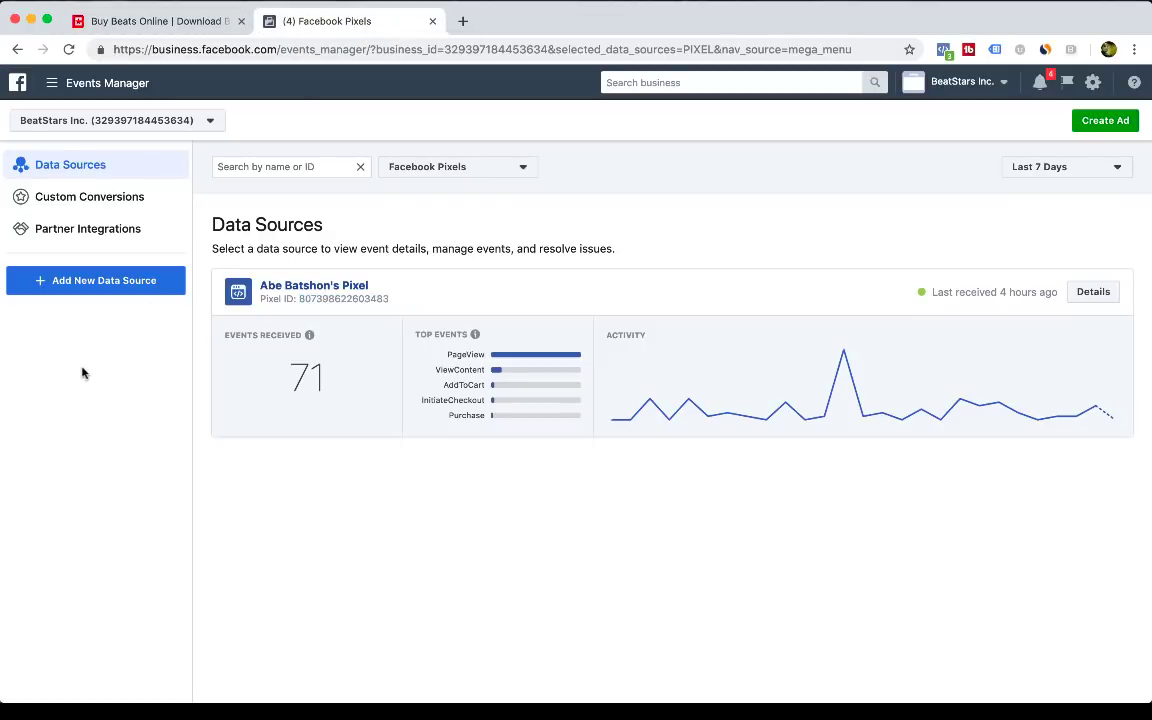
click(95, 297)
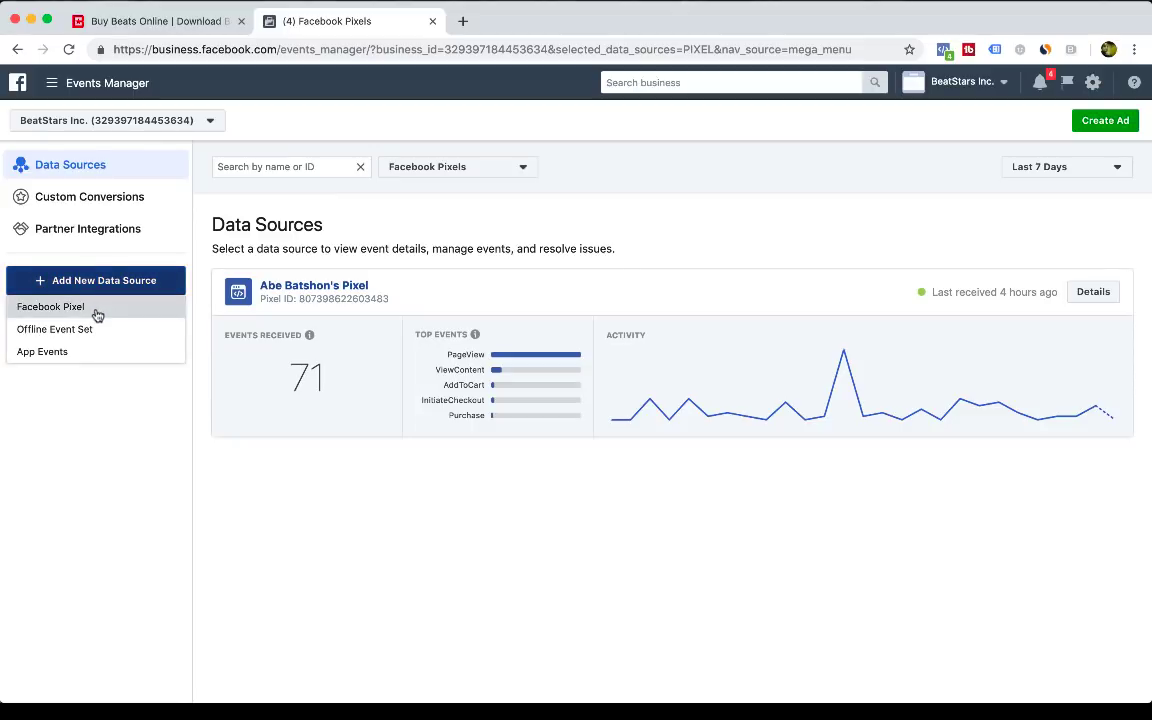
click(96, 312)
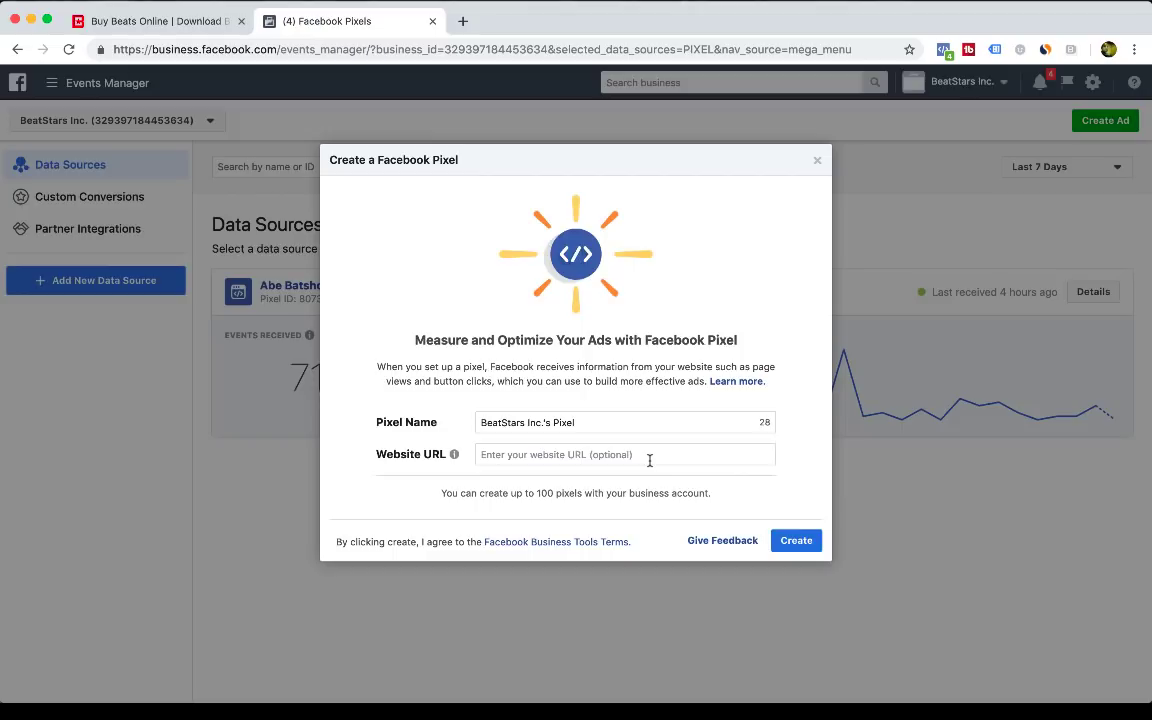
click(817, 162)
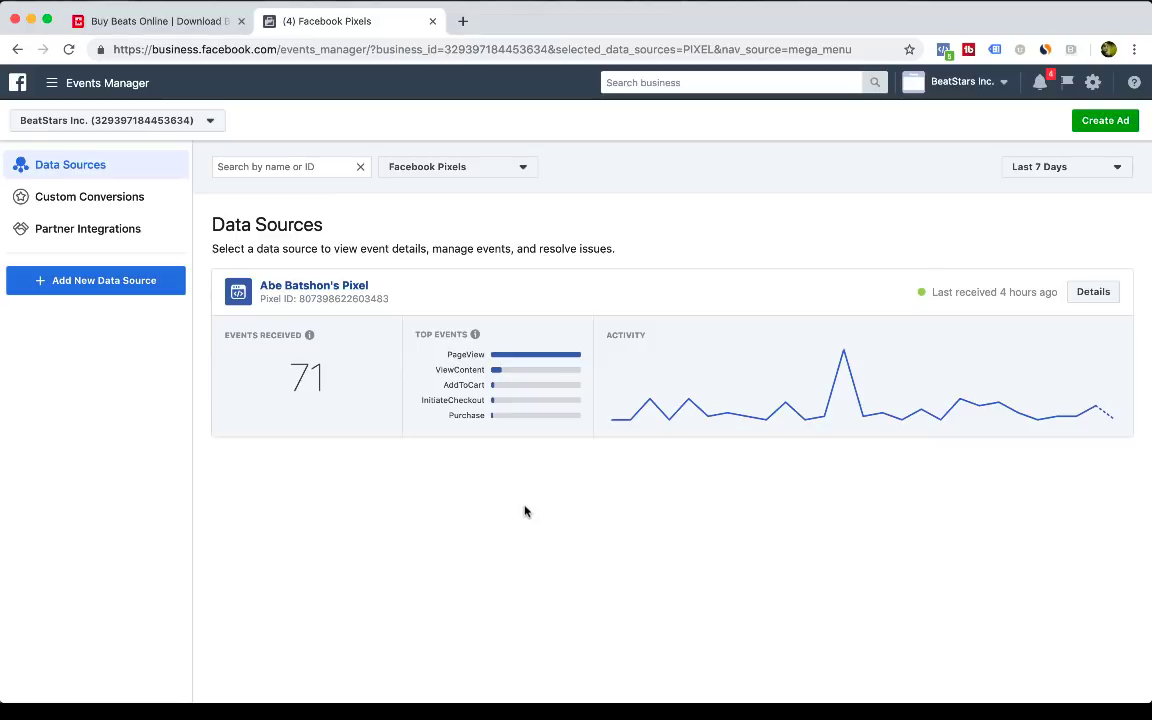
Go to Catalogs via All Tools to list every catalog, including BeatStars Tracks
click(73, 90)
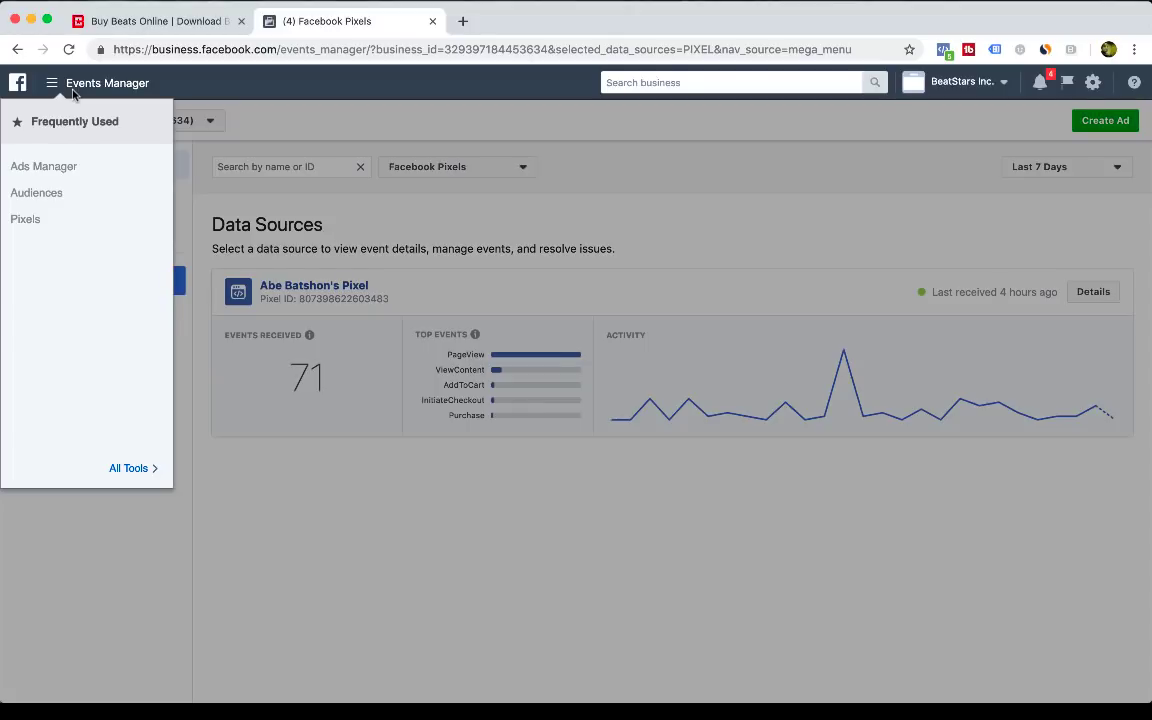
click(131, 472)
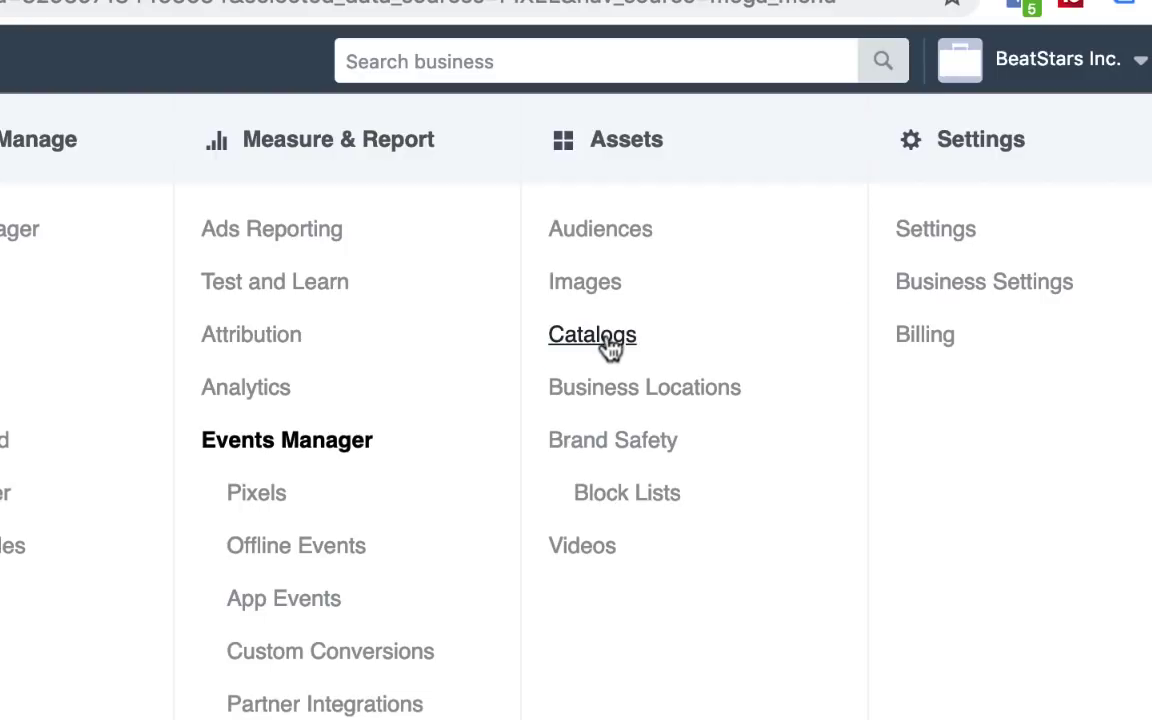
click(606, 340)
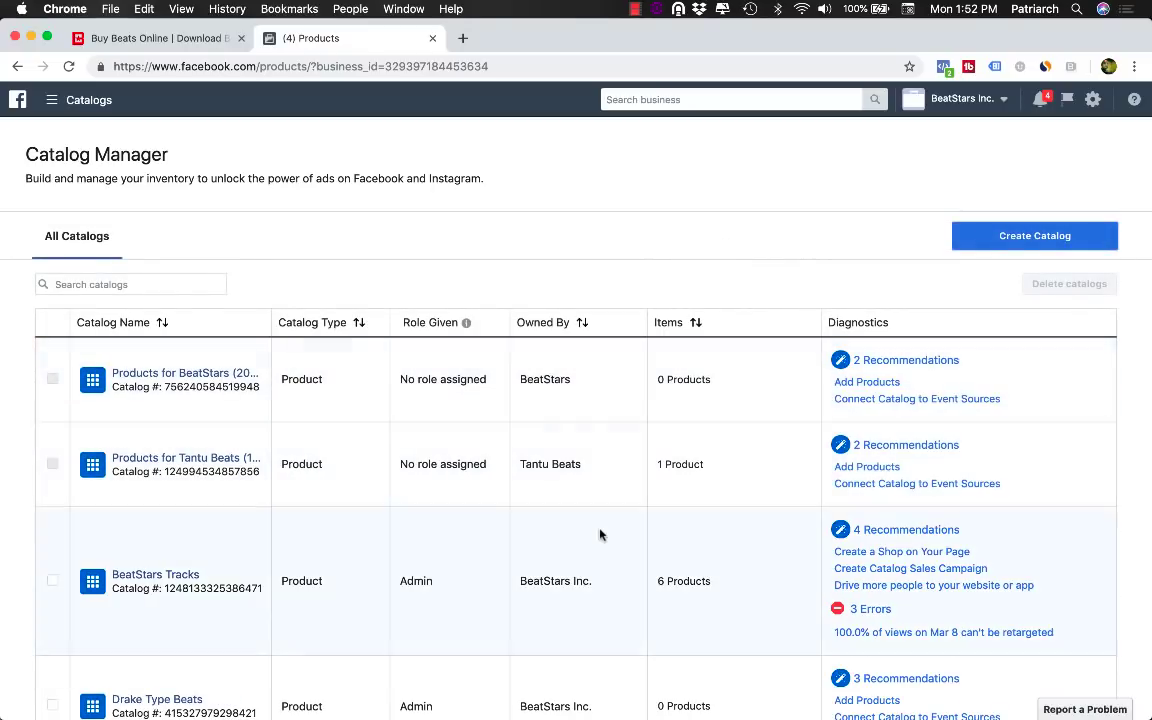
Start a new catalog with E-commerce as the business category
scroll(599, 532, down, 5)
scroll(599, 532, up, 4)
scroll(599, 535, up, 1)
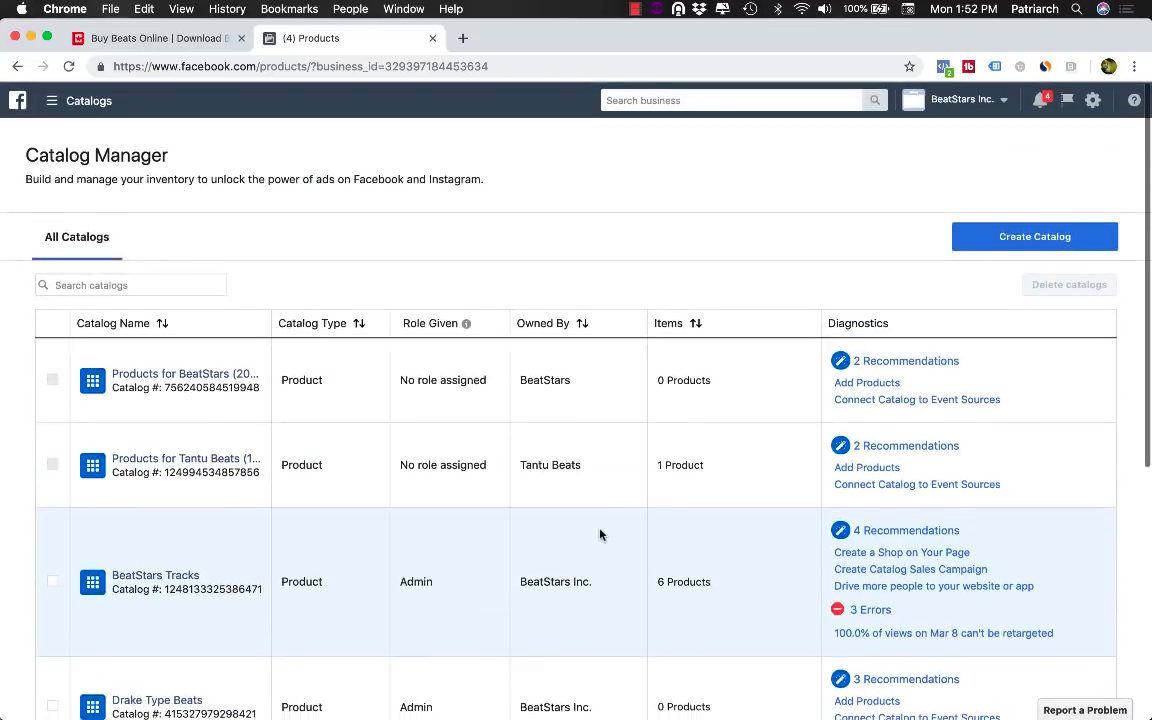
scroll(599, 535, down, 4)
scroll(599, 535, up, 4)
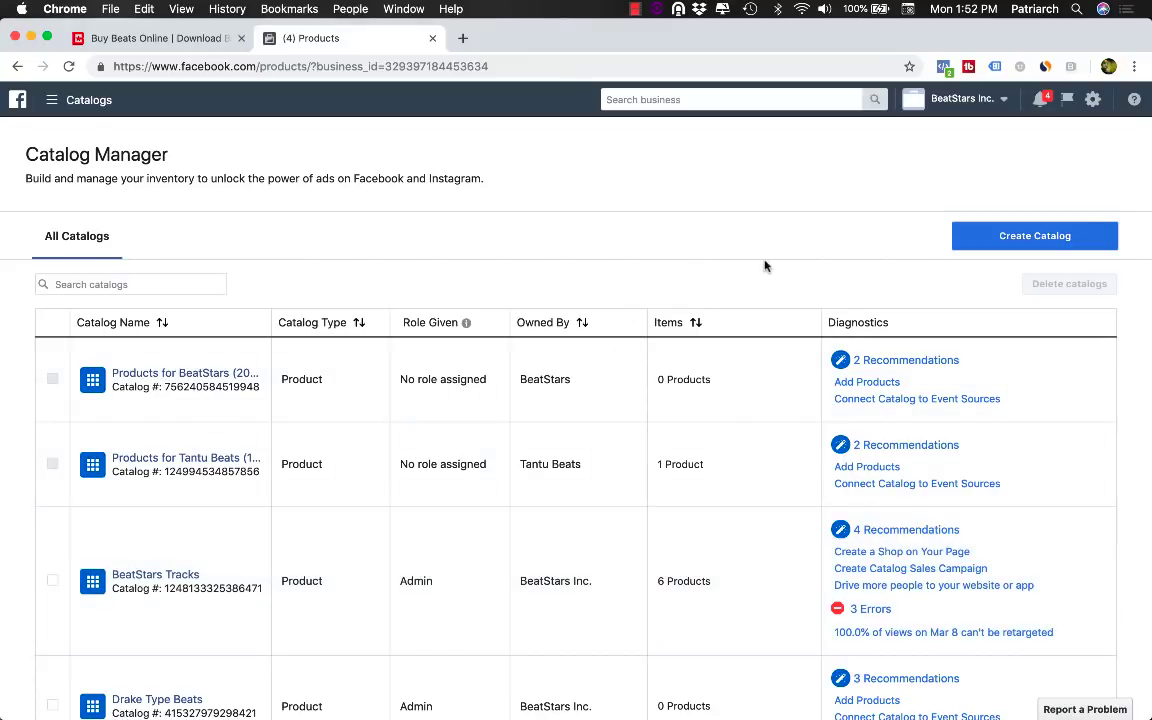
click(1016, 240)
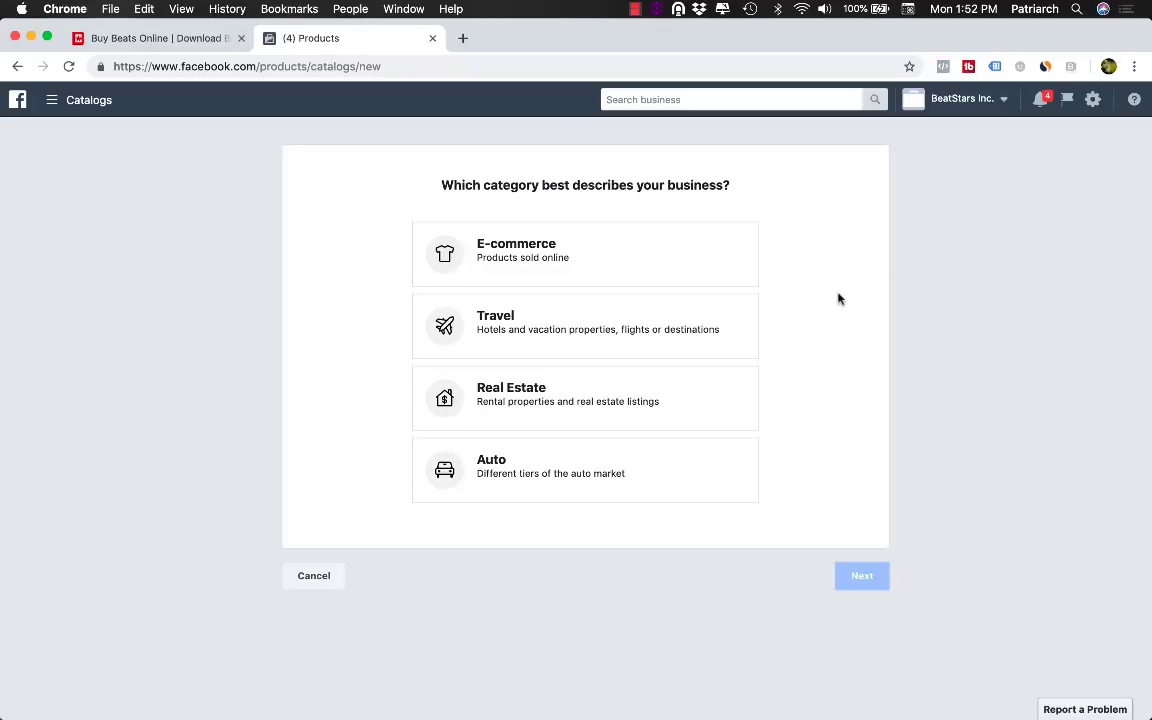
click(570, 268)
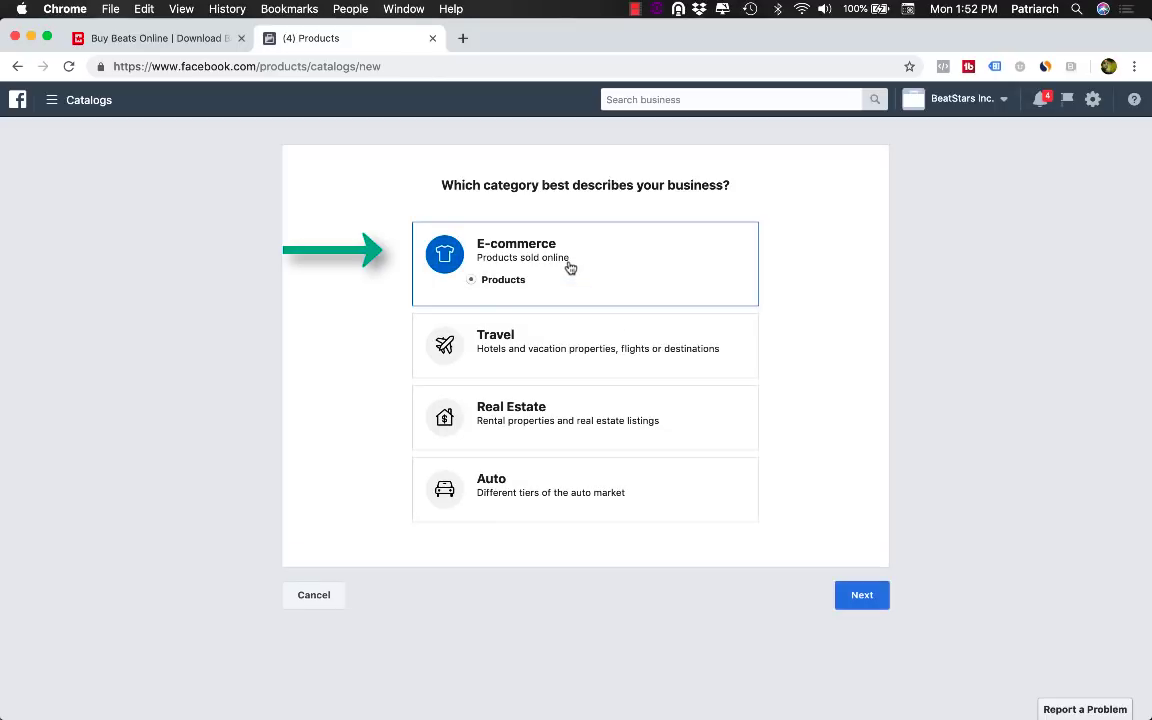
click(851, 597)
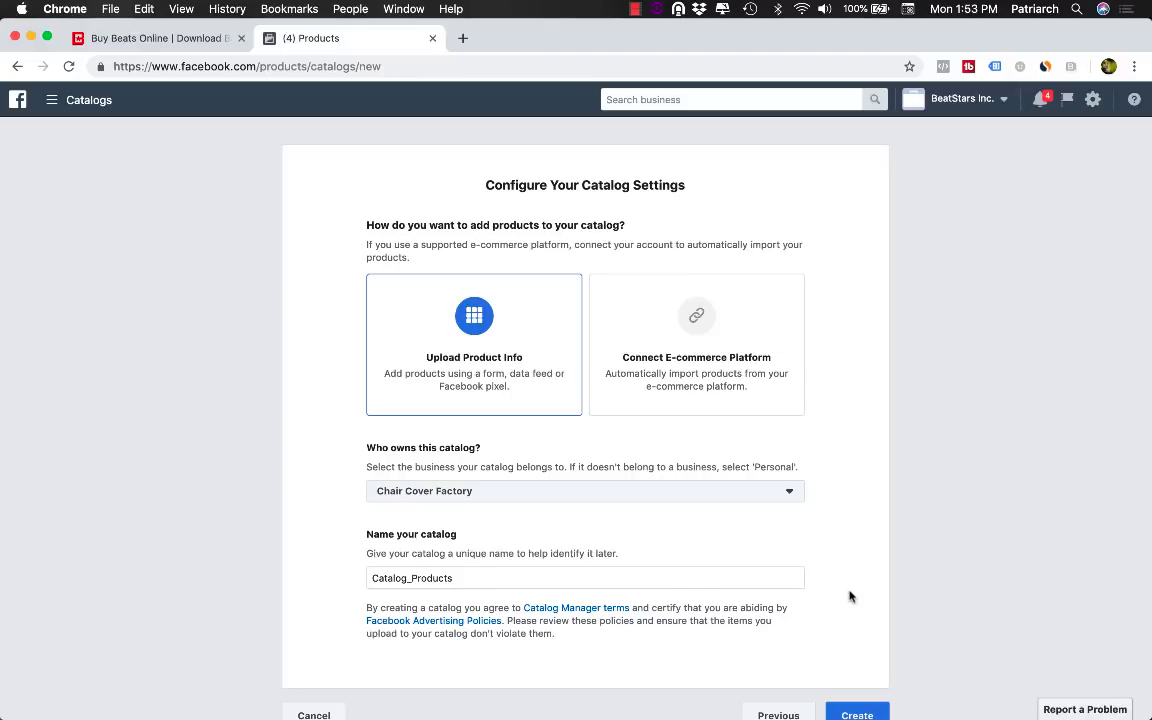
Set the owner to BeatStars Inc., name the catalog 'Producer Tracks', and create it
scroll(851, 597, down, 2)
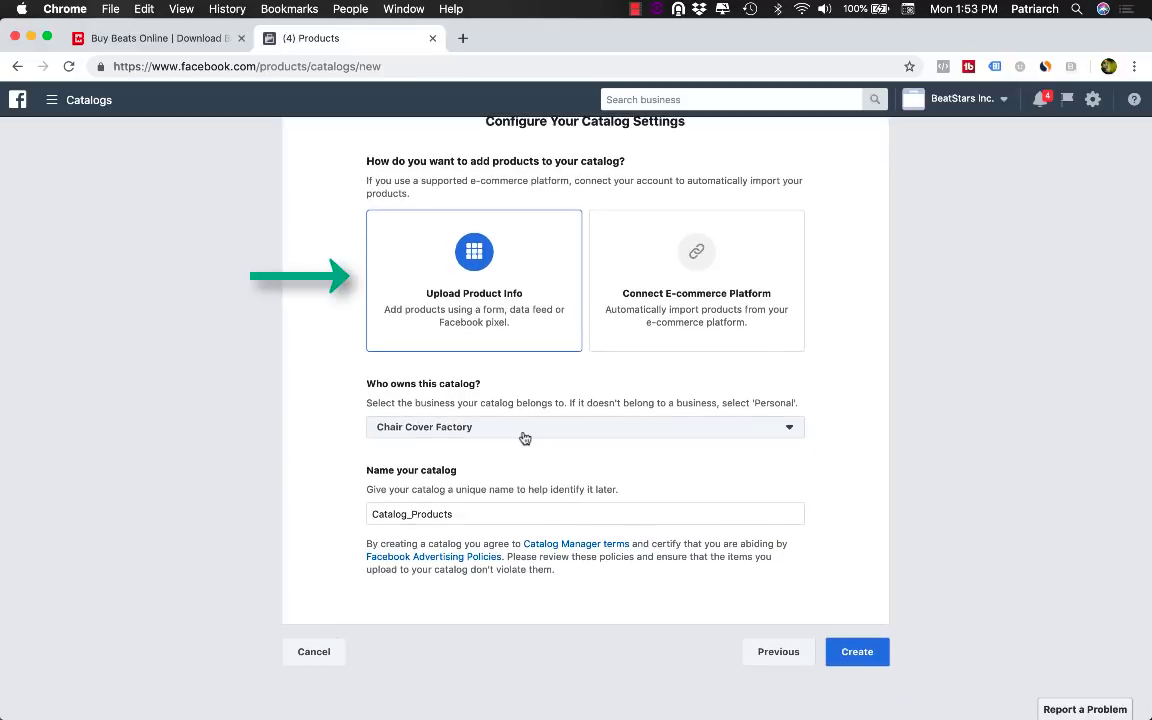
click(612, 428)
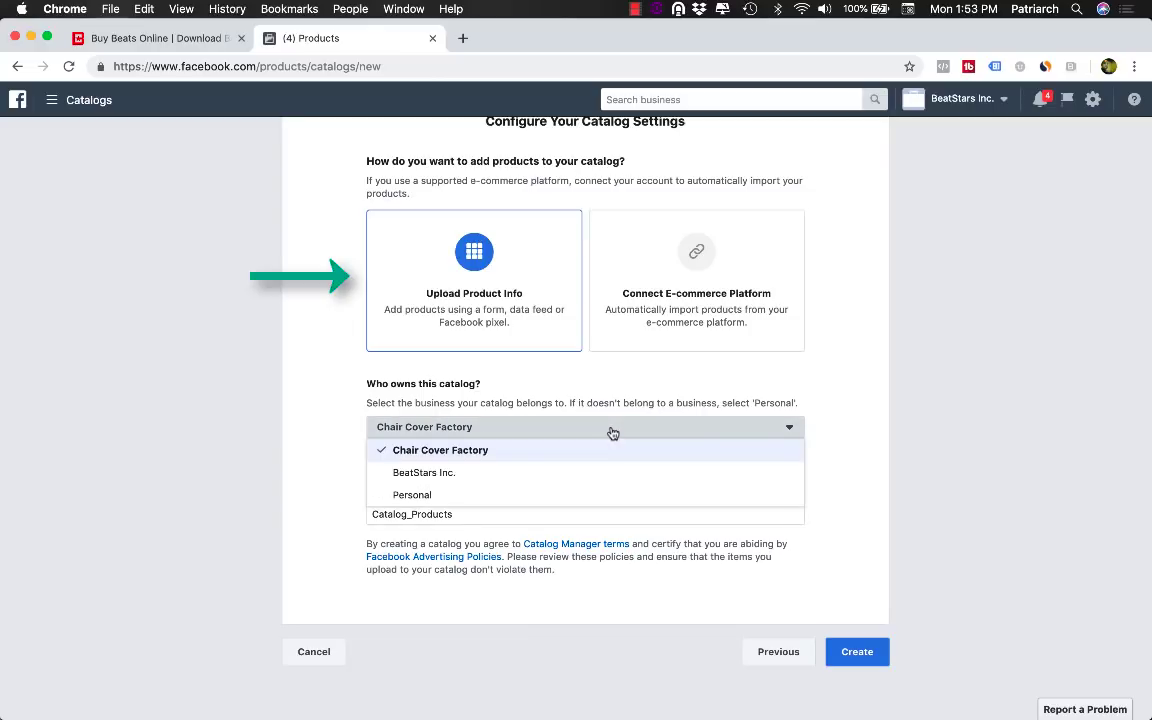
click(538, 474)
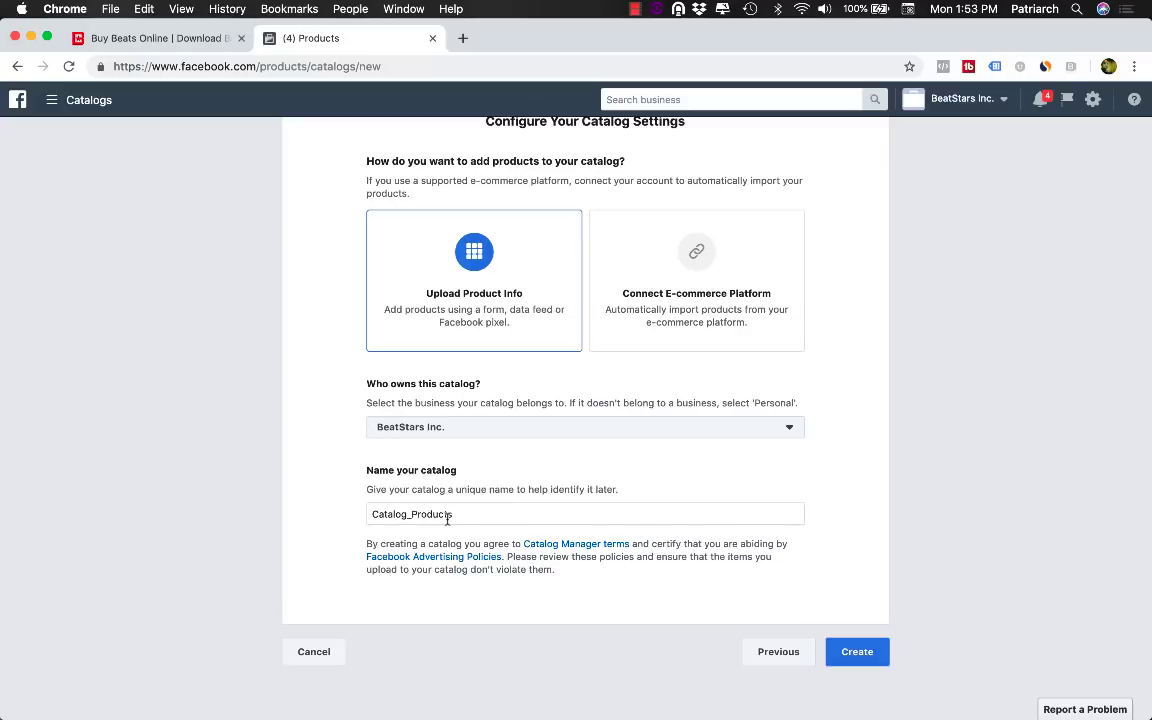
drag(466, 513, 368, 514)
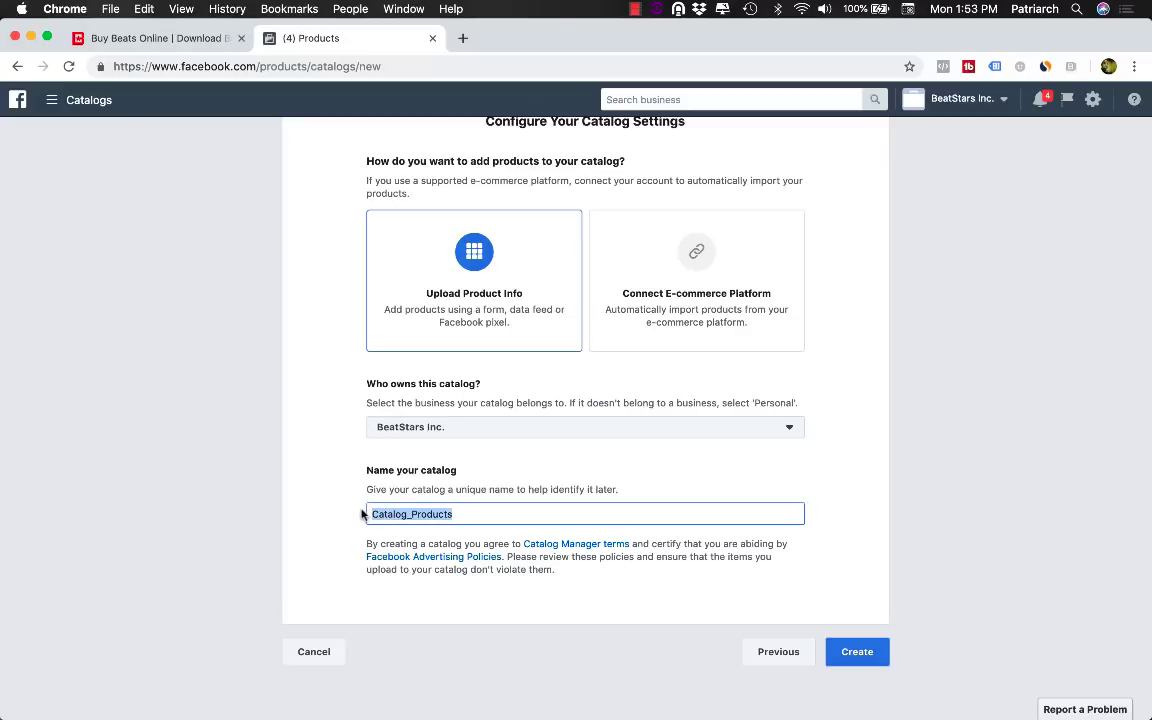
key(BackSpace)
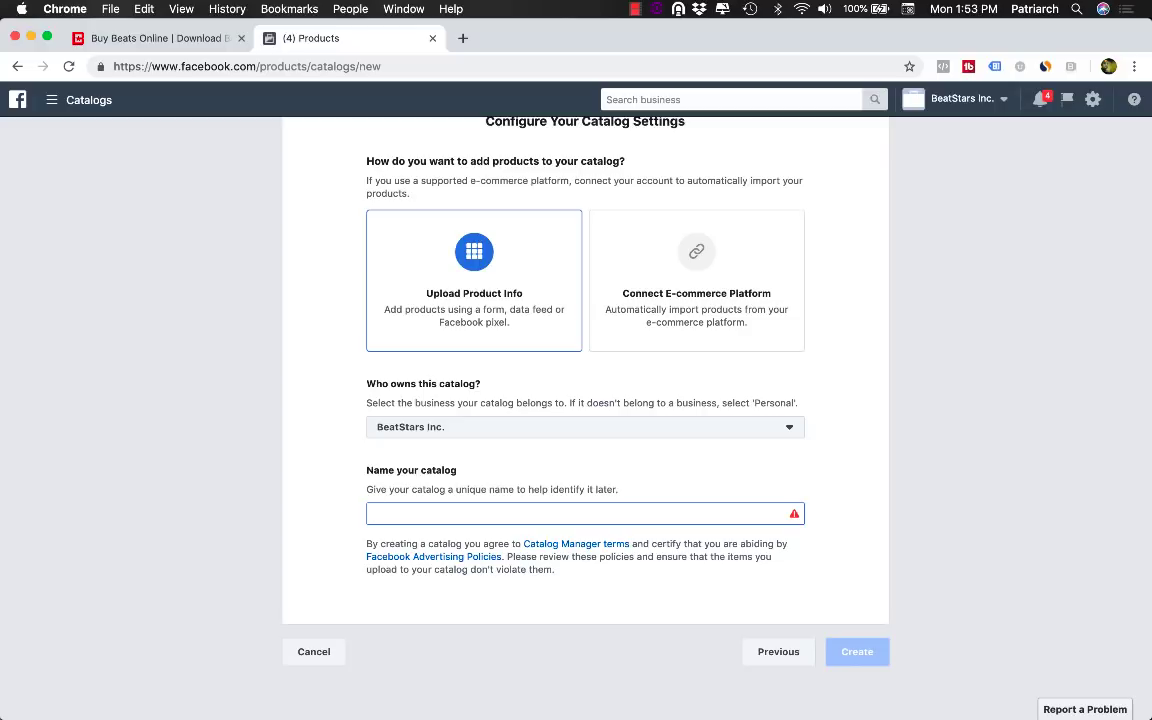
text(Producer Tracks)
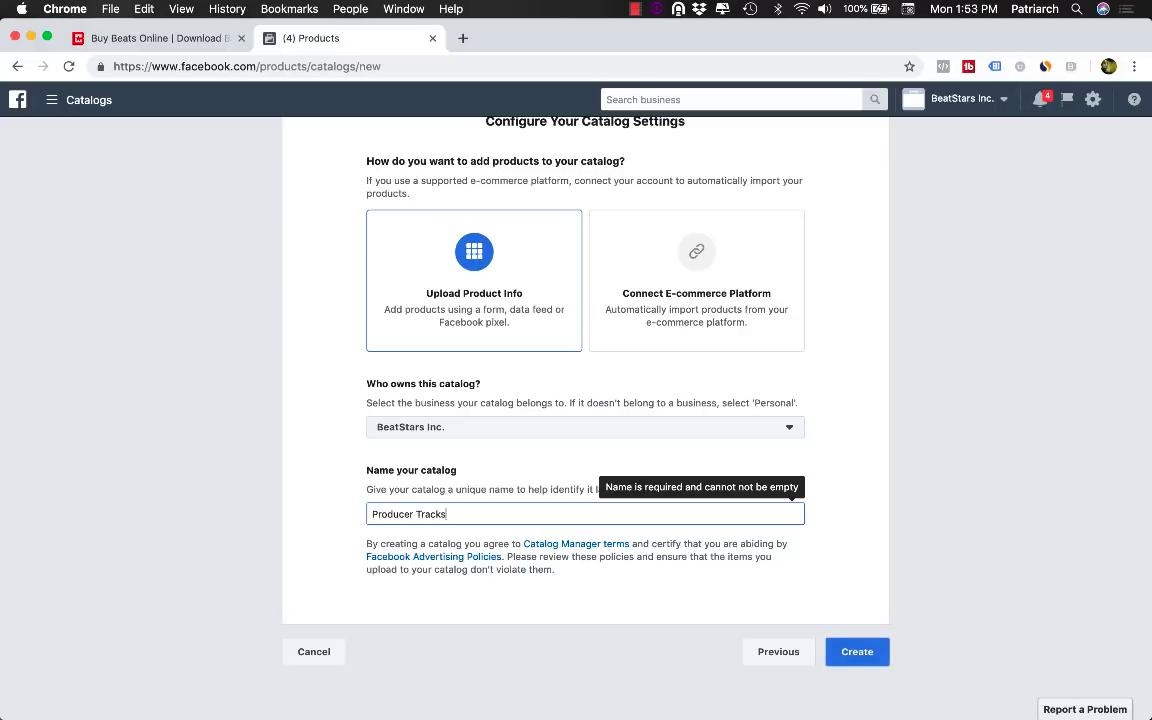
click(442, 599)
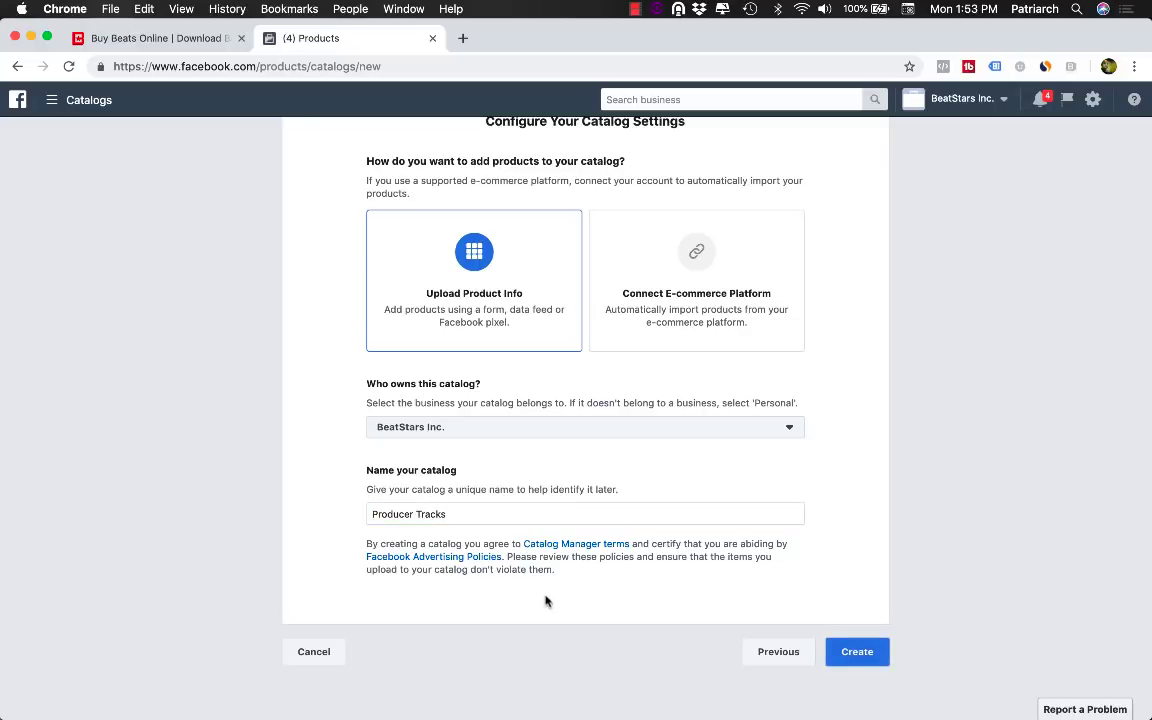
click(857, 652)
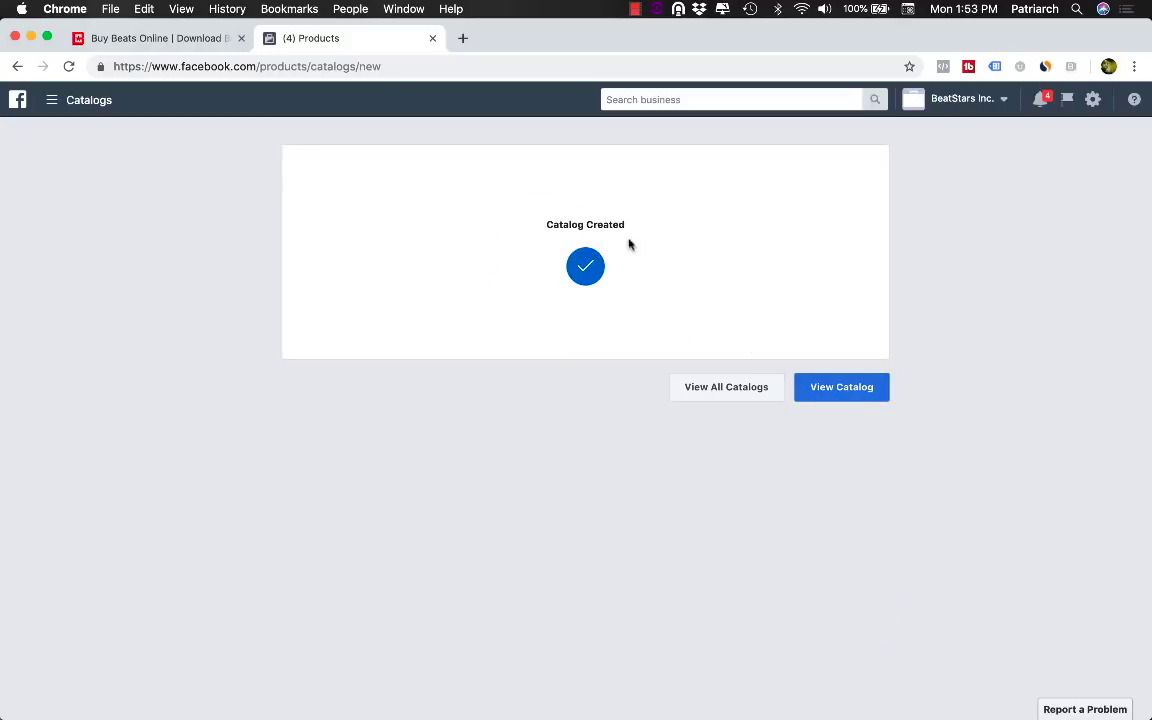
In the Producer Tracks catalog's Product Data Sources, choose Add Data Source > Add New Product
click(816, 394)
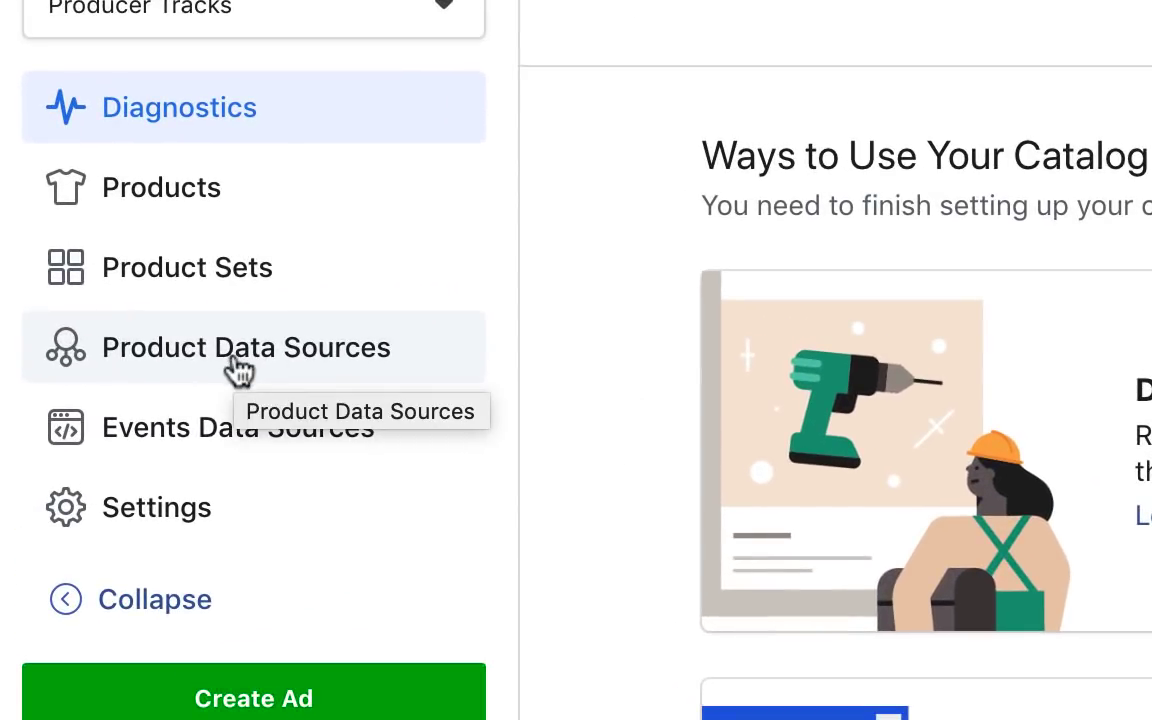
click(296, 354)
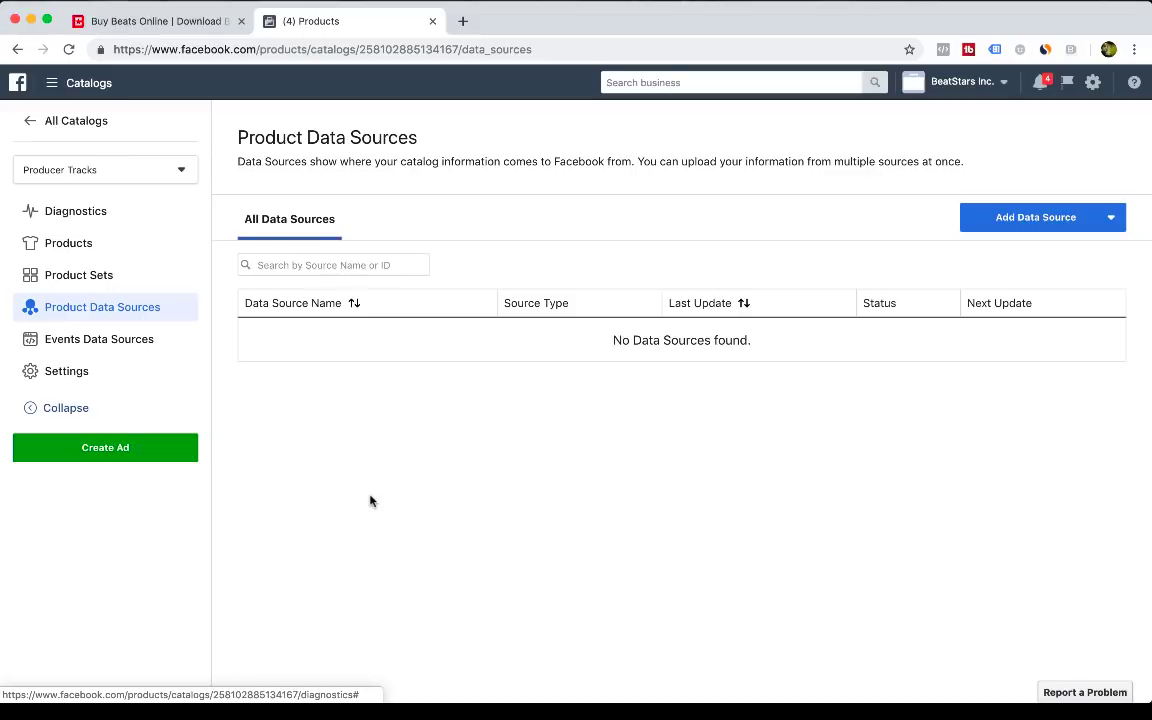
click(1066, 218)
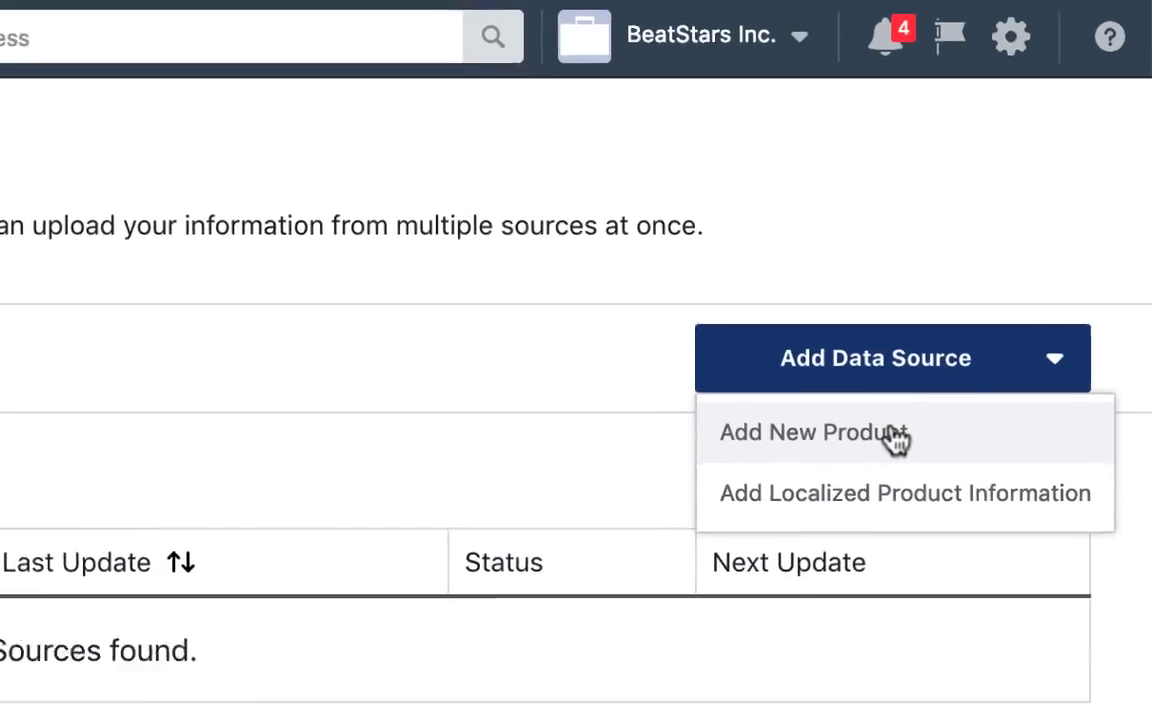
click(895, 436)
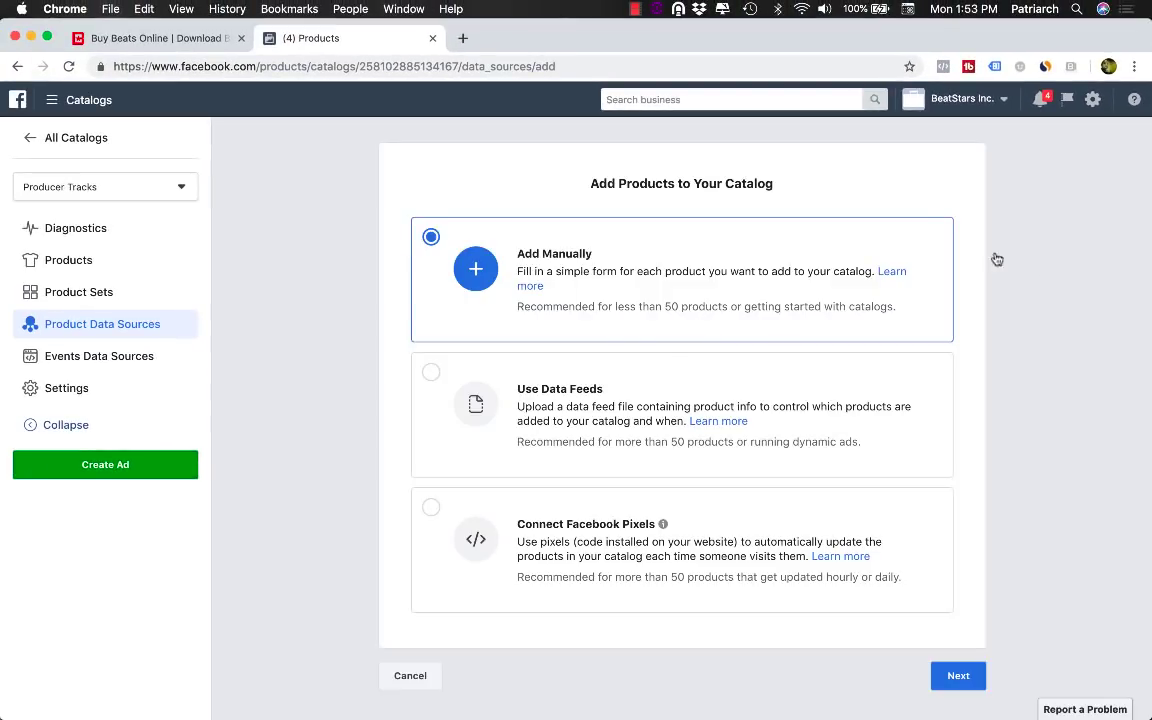
Choose a data feed for Producer Tracks with scheduled uploads, then go to the BeatStars tab
click(582, 436)
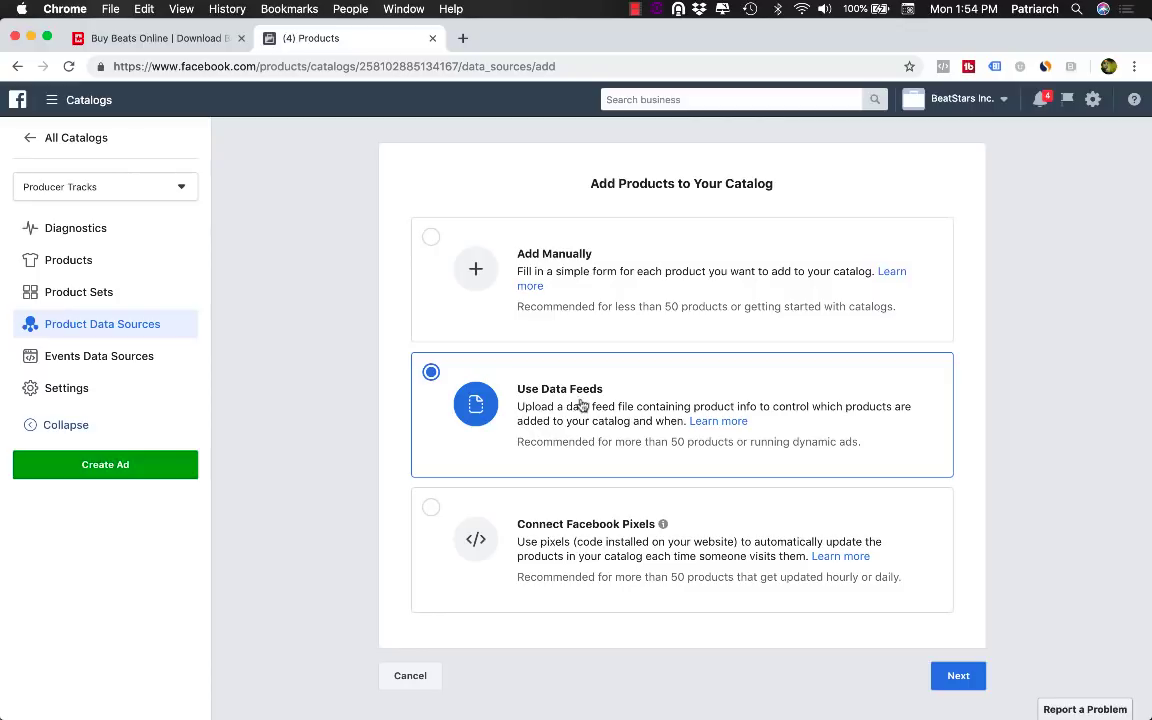
click(957, 677)
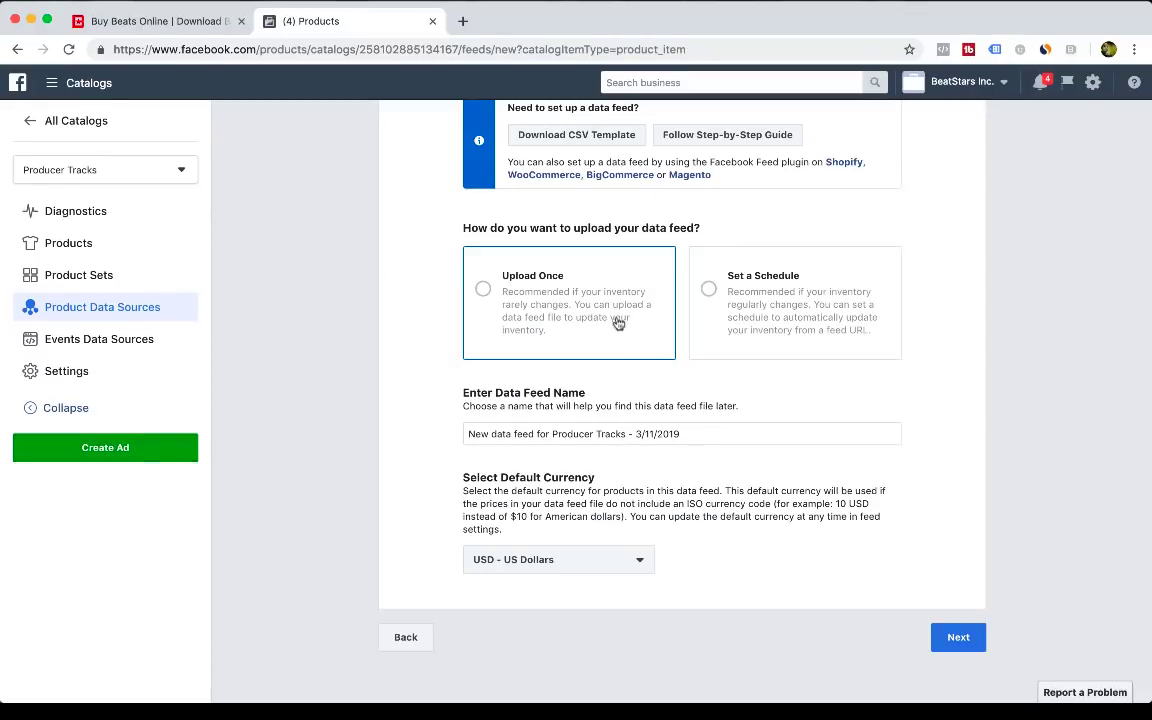
click(733, 315)
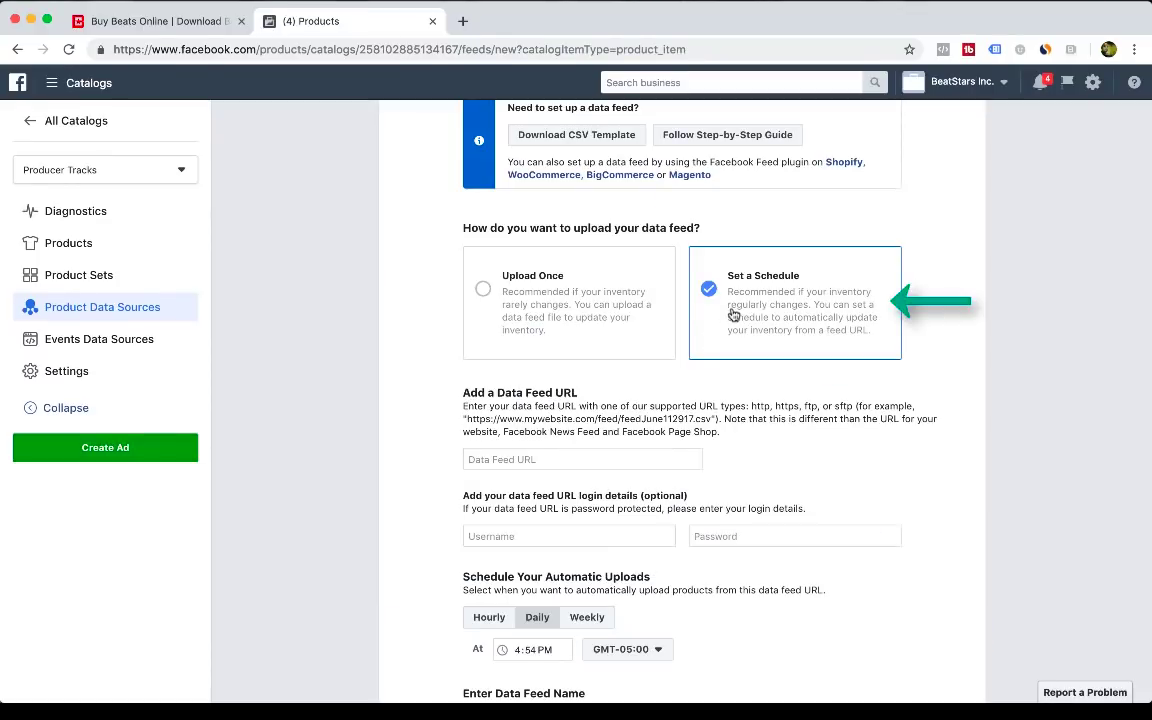
scroll(733, 300, up, 1)
scroll(733, 300, down, 1)
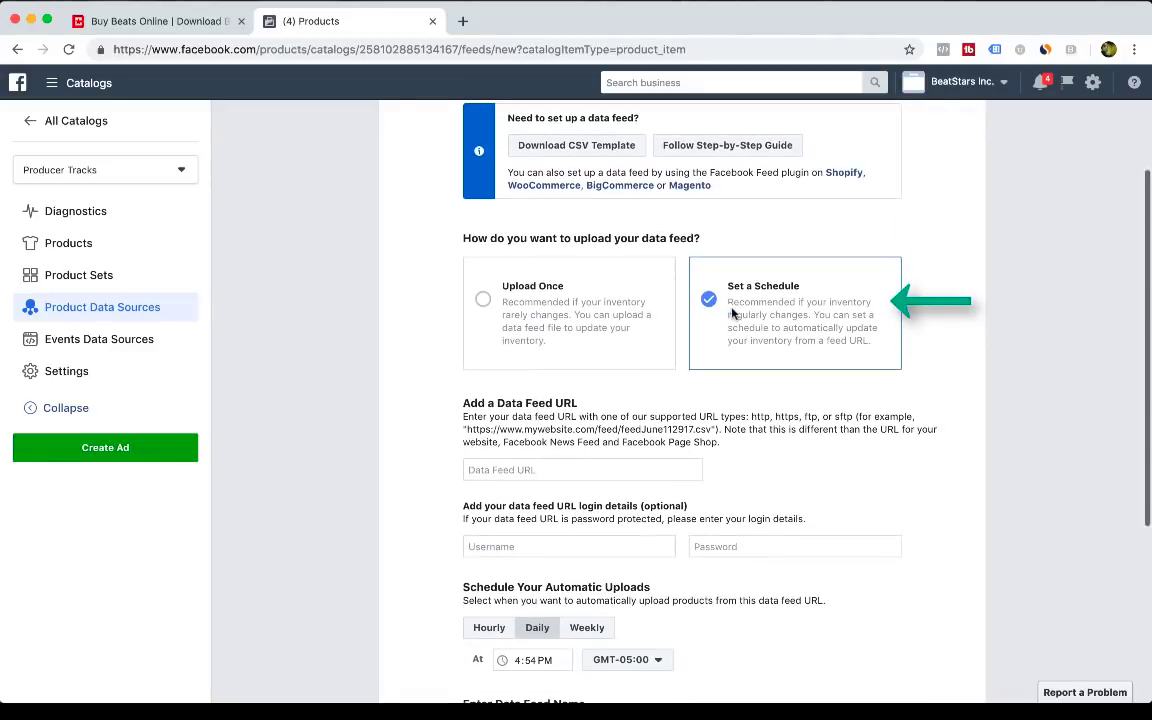
scroll(733, 315, down, 1)
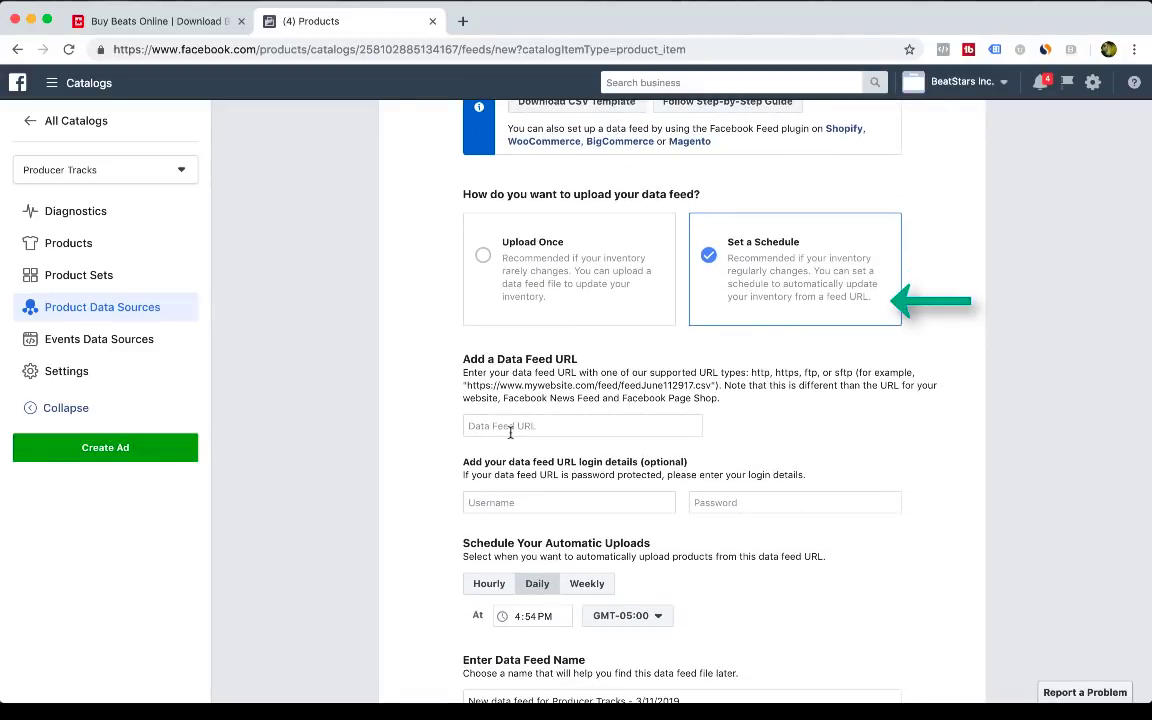
click(541, 426)
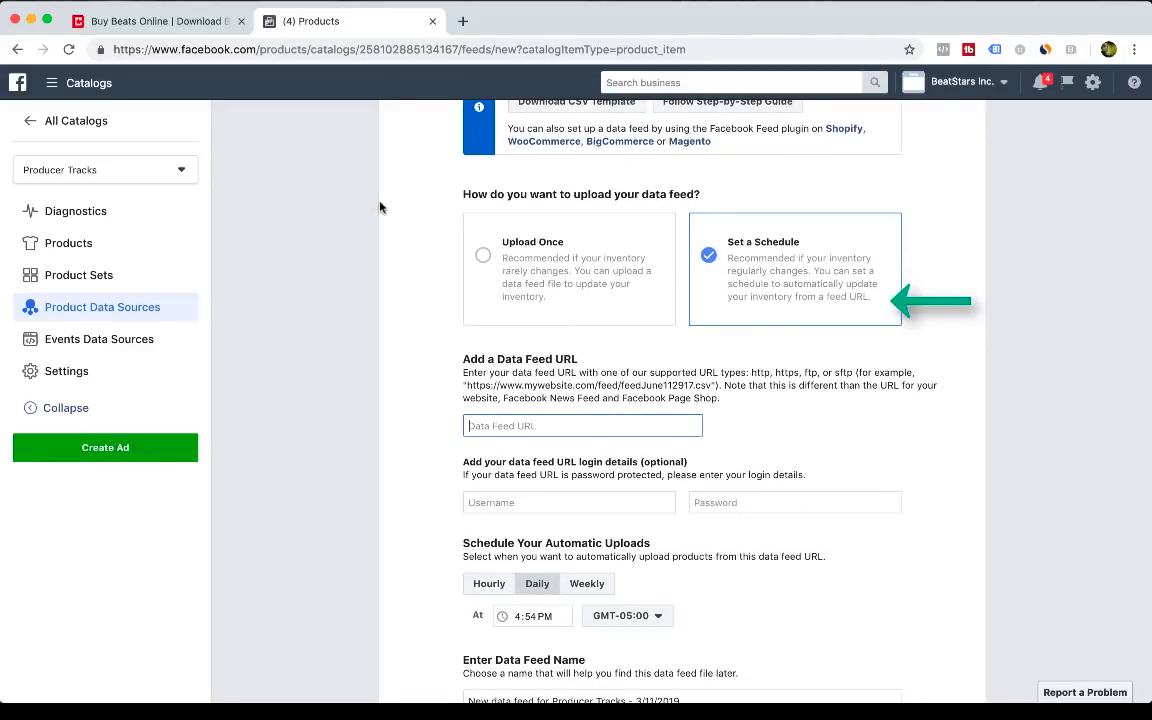
click(193, 28)
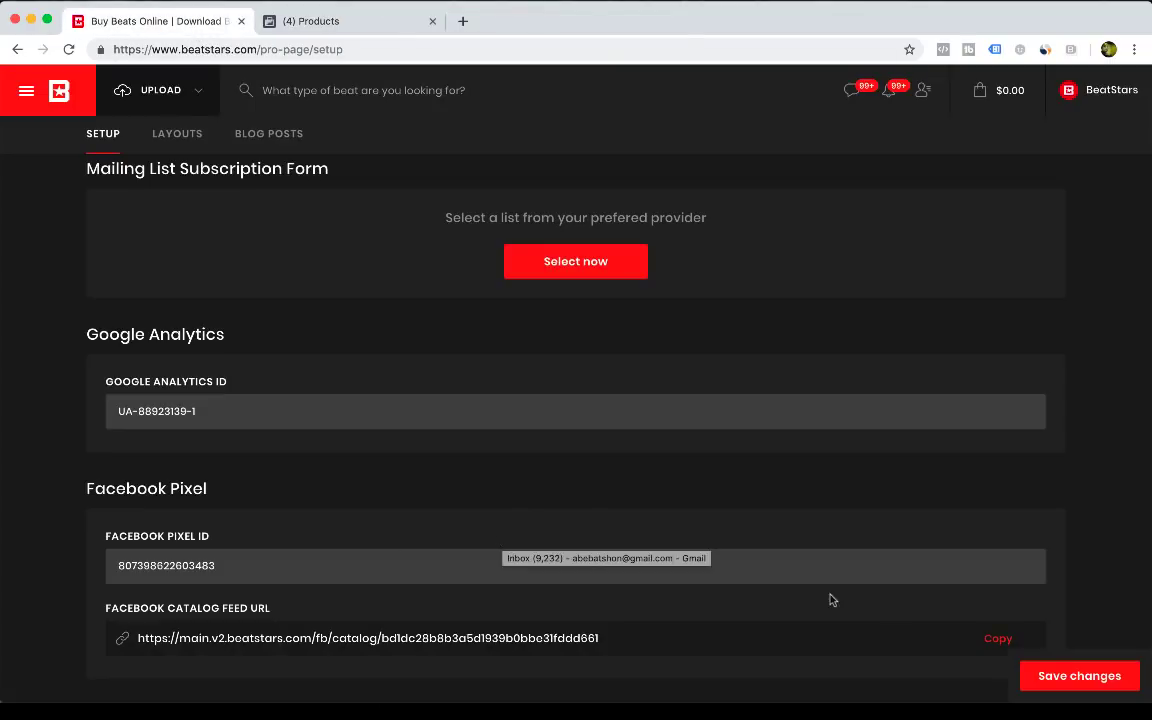
Copy BeatStars' Facebook Catalog Feed URL and return to the Facebook data feed form
click(993, 640)
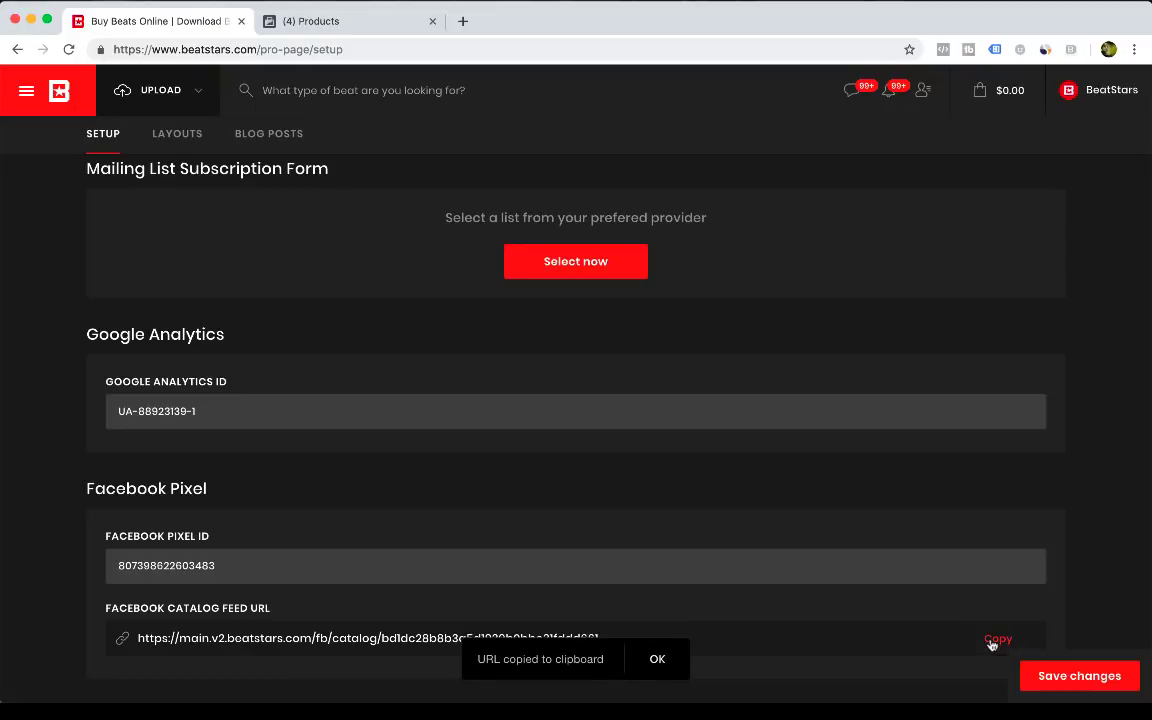
click(375, 21)
Paste the BeatStars catalog feed URL into the Data Feed URL field
click(511, 428)
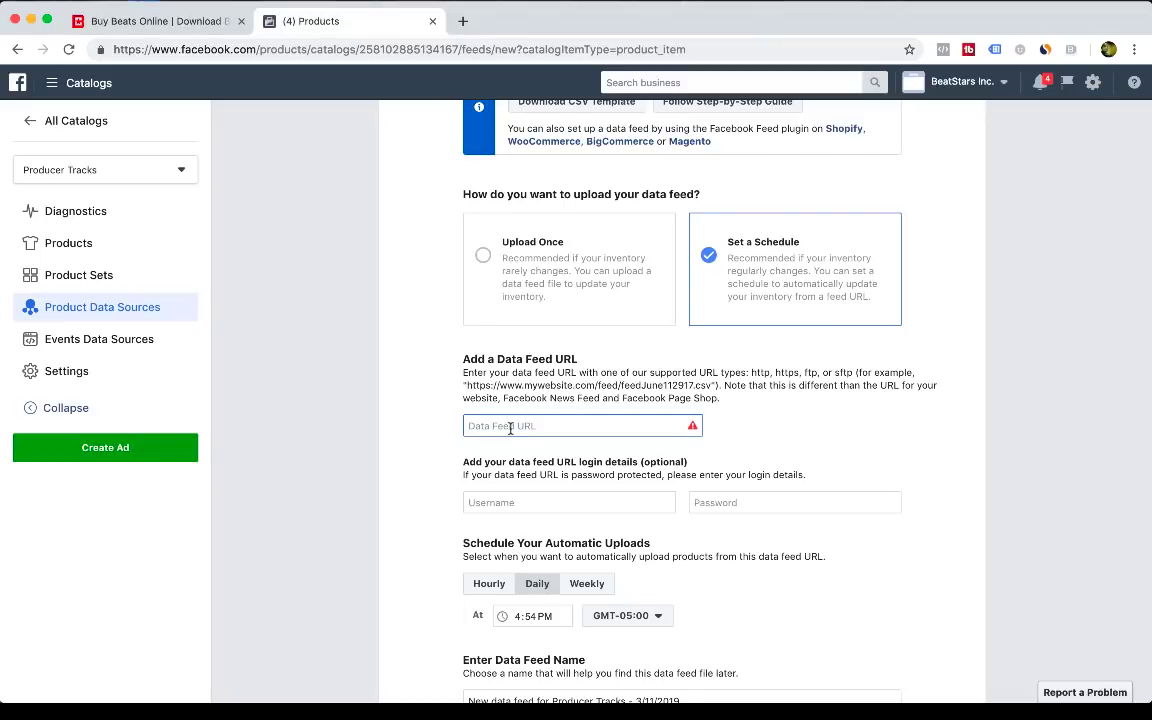
key(super+v)
click(437, 470)
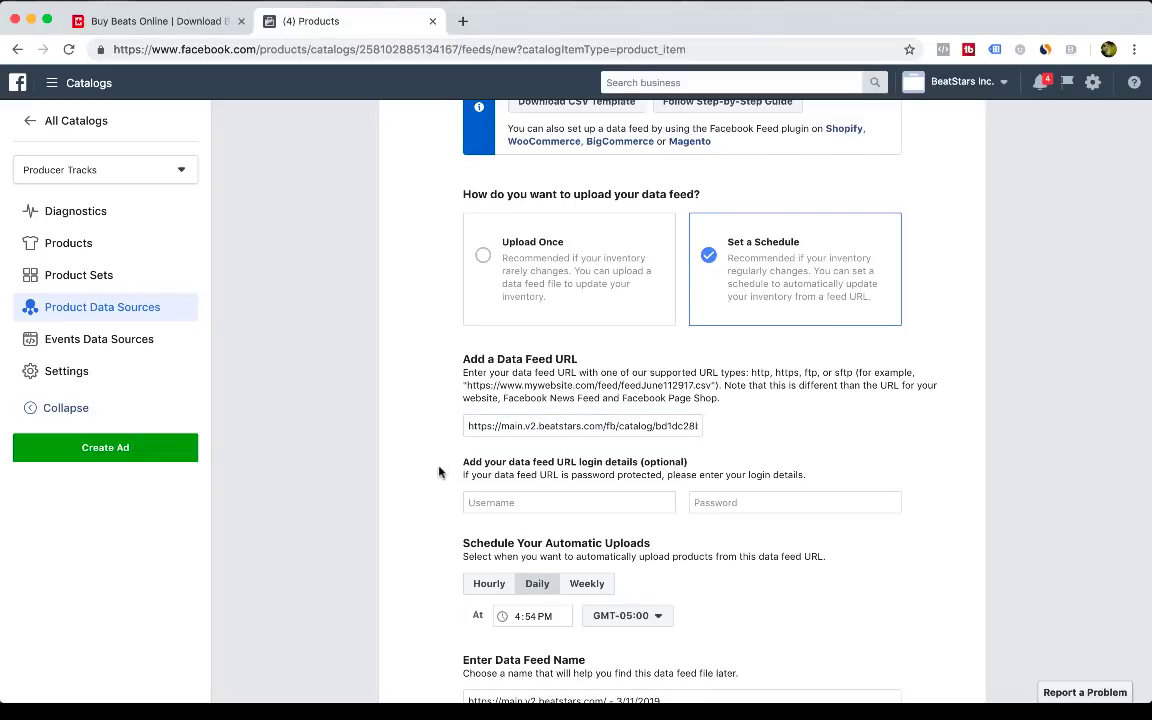
scroll(437, 516, down, 2)
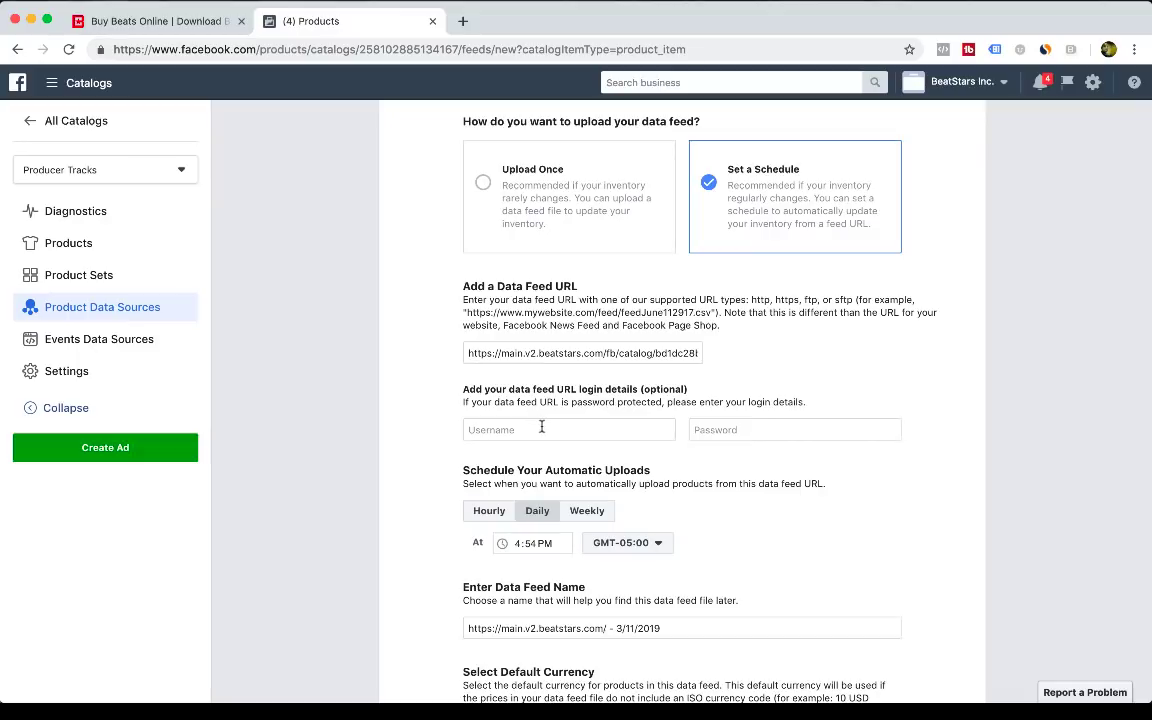
scroll(480, 460, down, 1)
scroll(542, 430, down, 1)
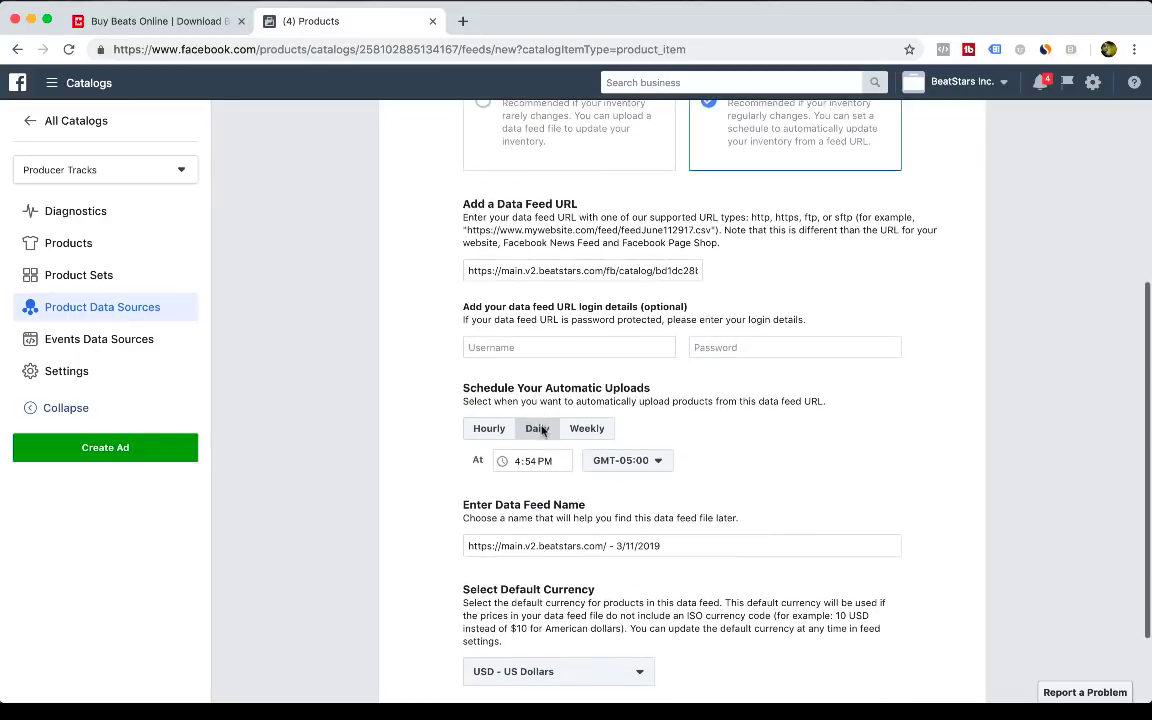
scroll(409, 452, down, 2)
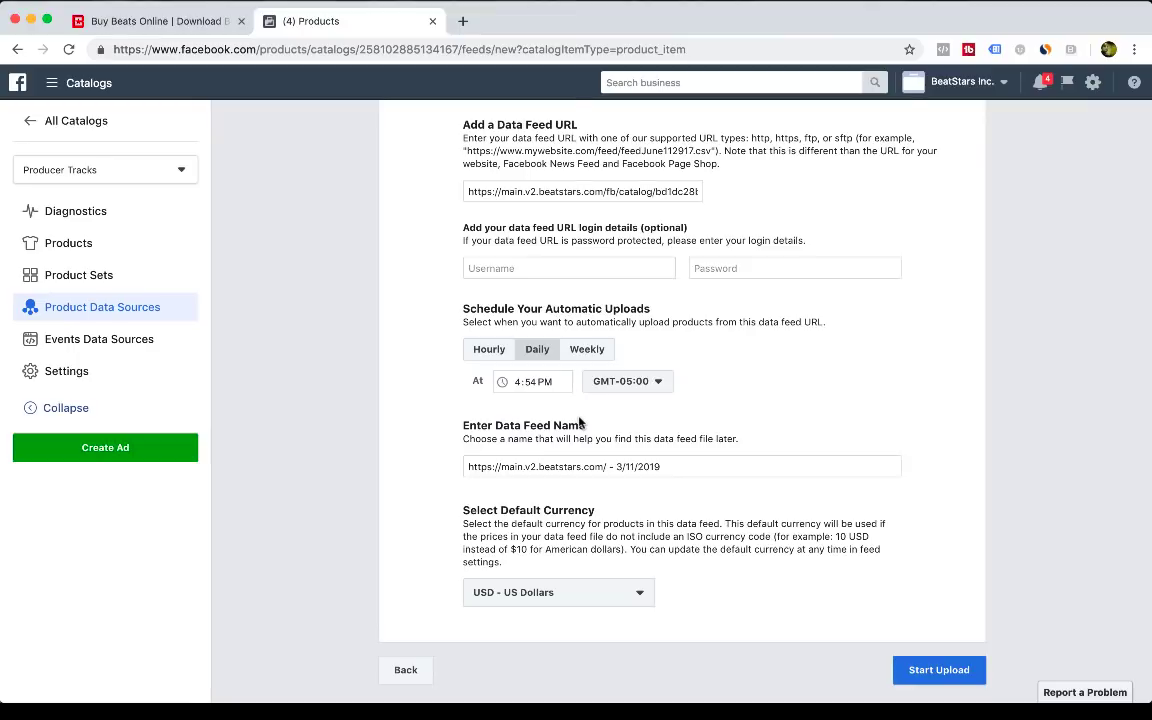
scroll(580, 423, down, 1)
Rename the feed 'BeatStars beats' and keep USD - US Dollars as the currency
drag(668, 436, 446, 436)
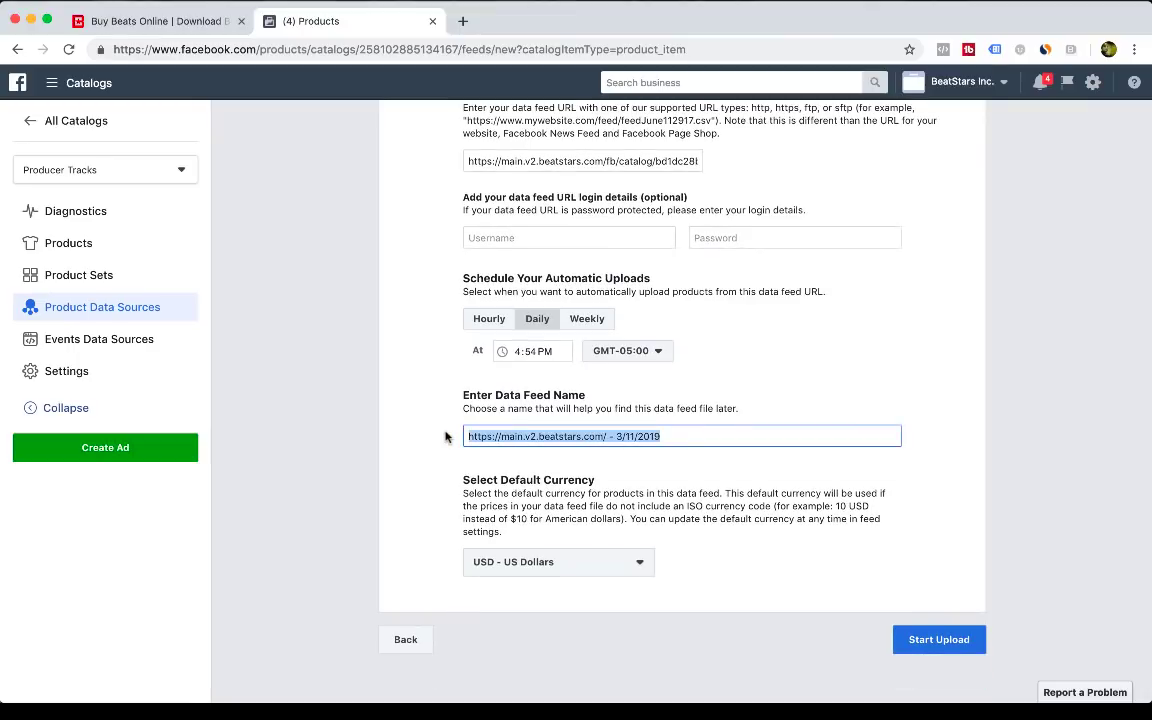
text(BeatStars be)
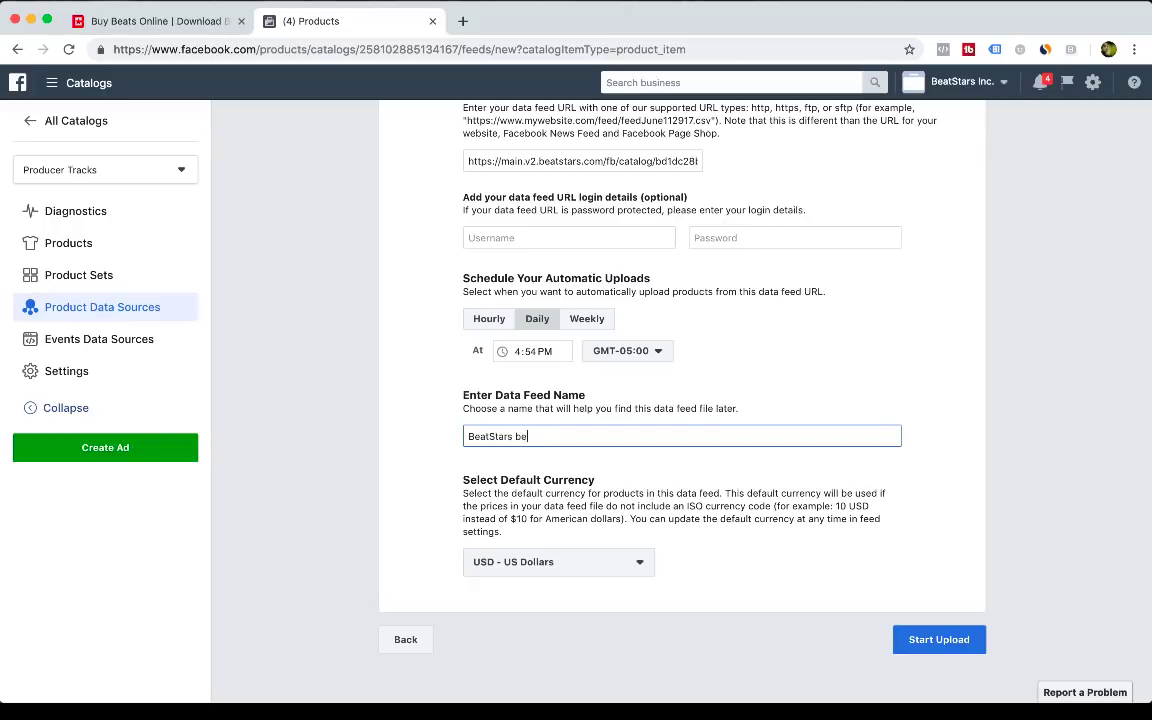
text(ats)
click(695, 488)
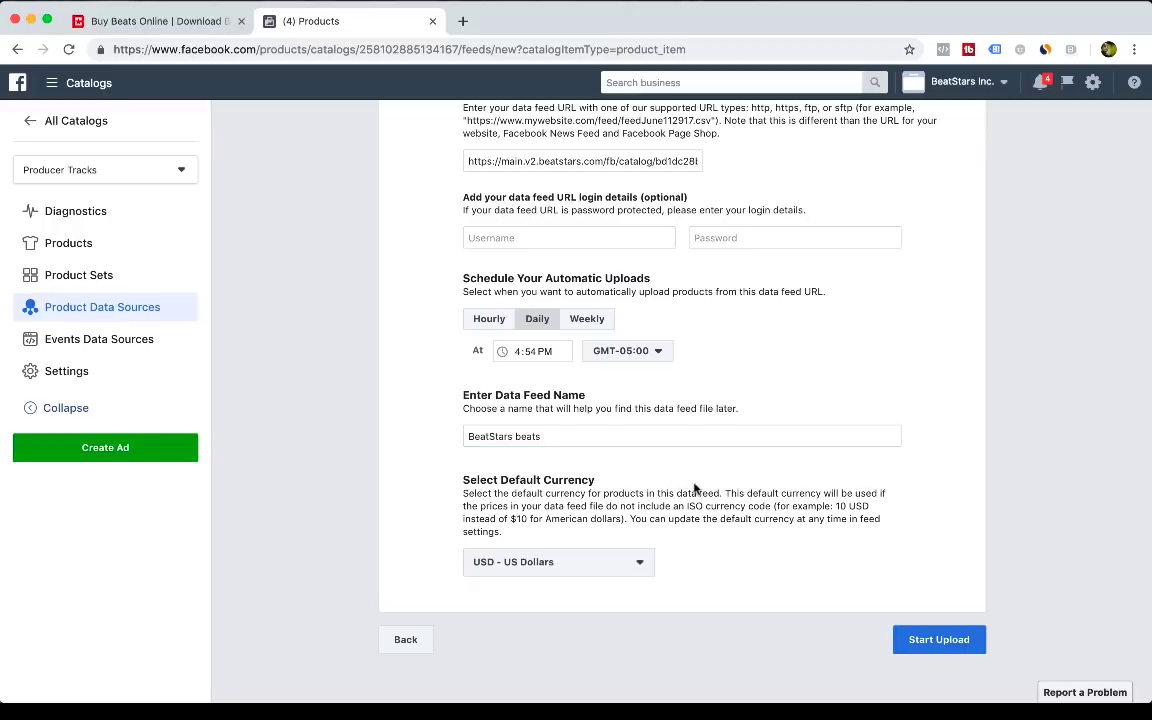
click(553, 566)
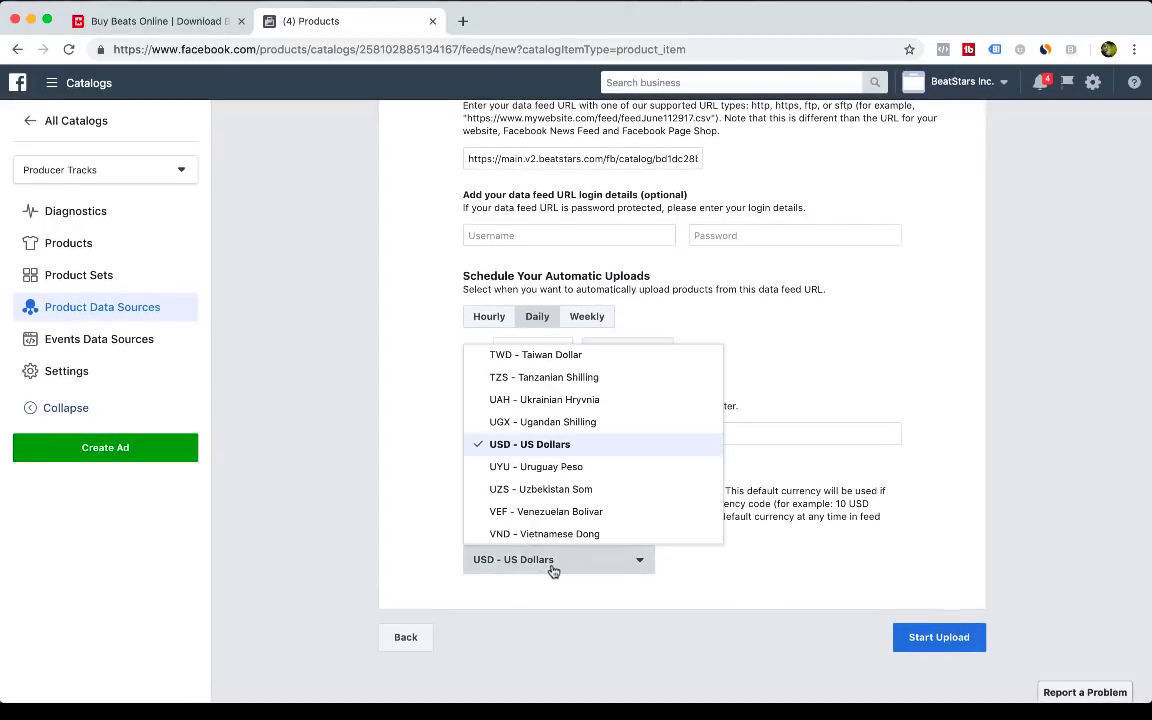
click(552, 569)
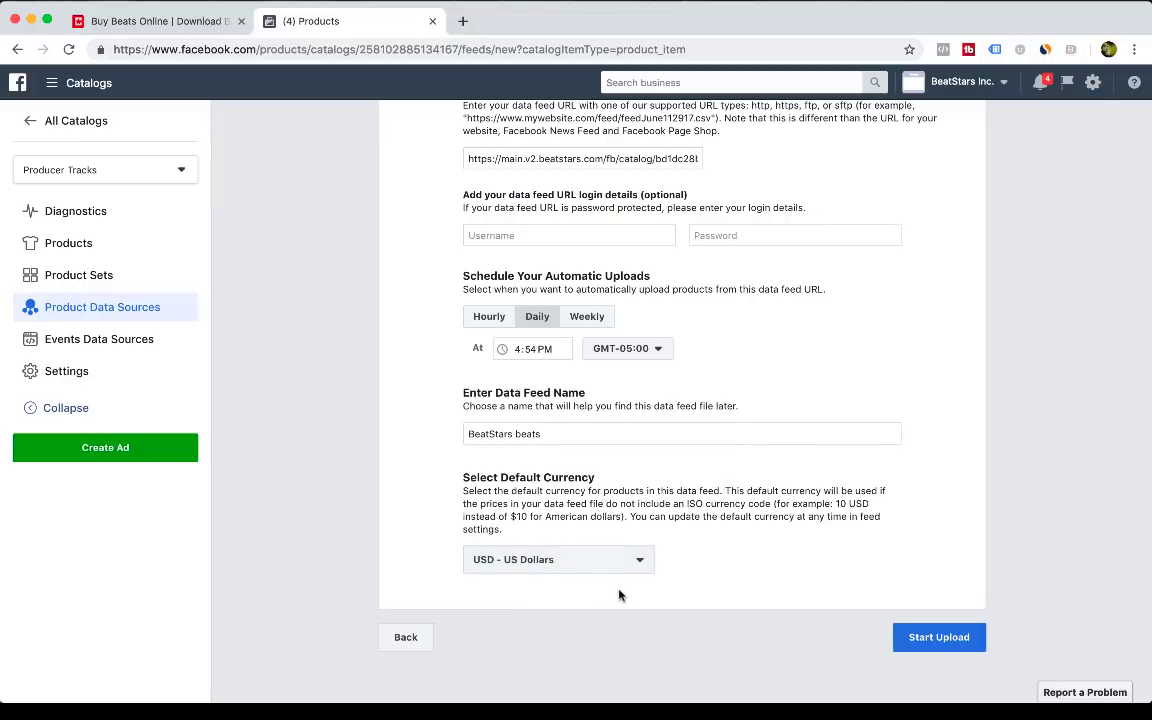
Start the scheduled BeatStars feed upload into Producer Tracks and land on its Diagnostics page
click(938, 637)
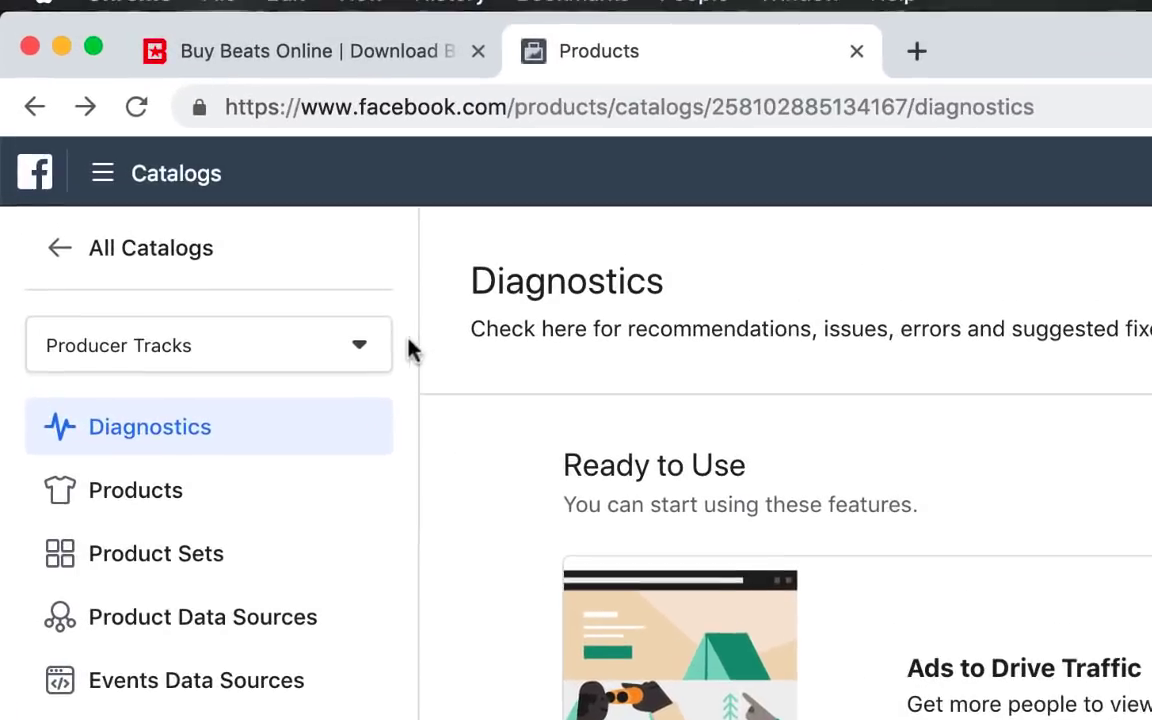
From All Catalogs, open the event source connection for the Producer Tracks catalog
click(68, 121)
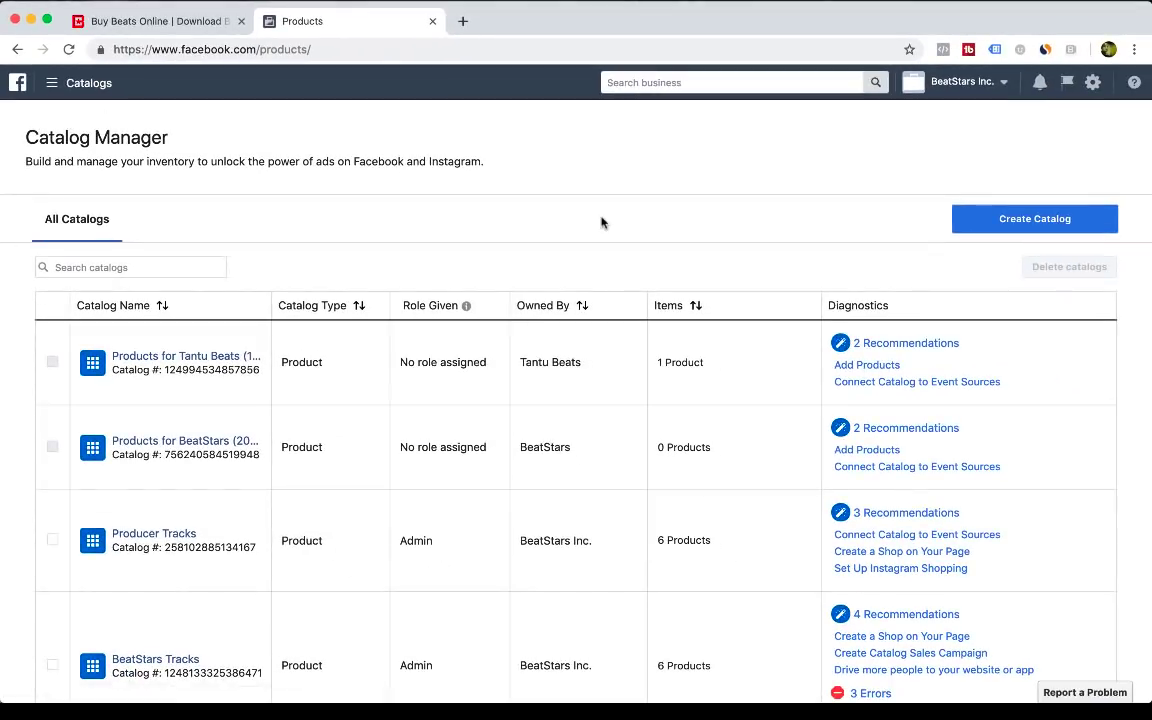
scroll(620, 402, down, 3)
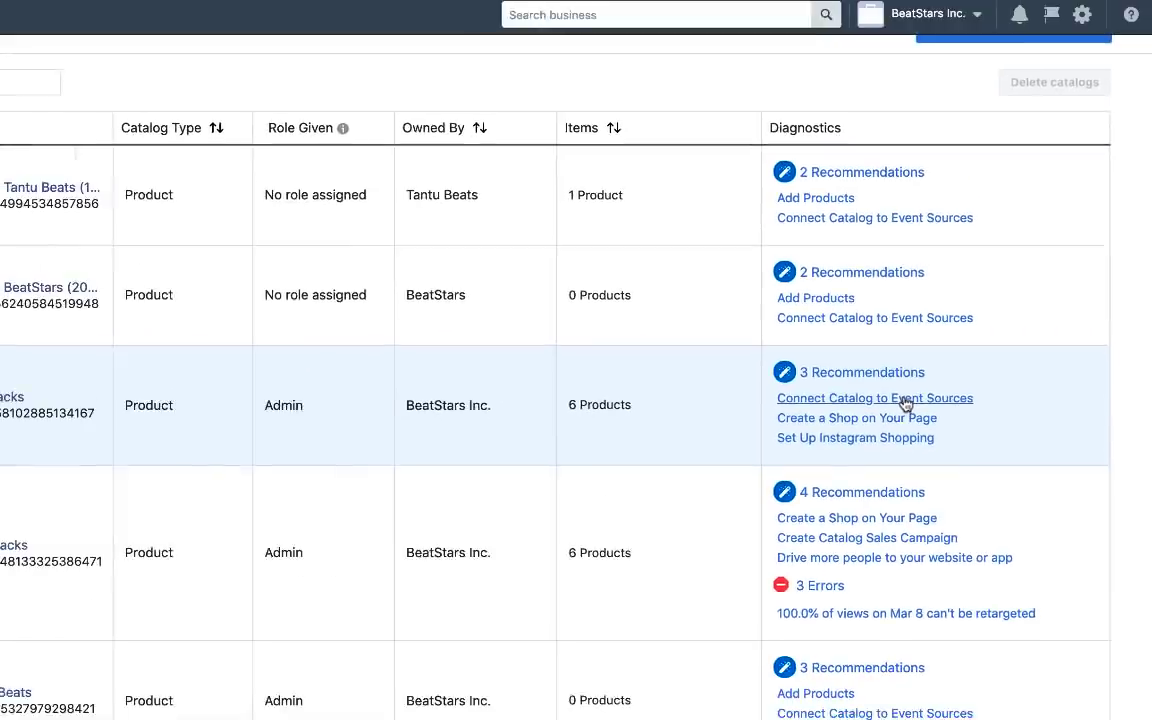
click(905, 400)
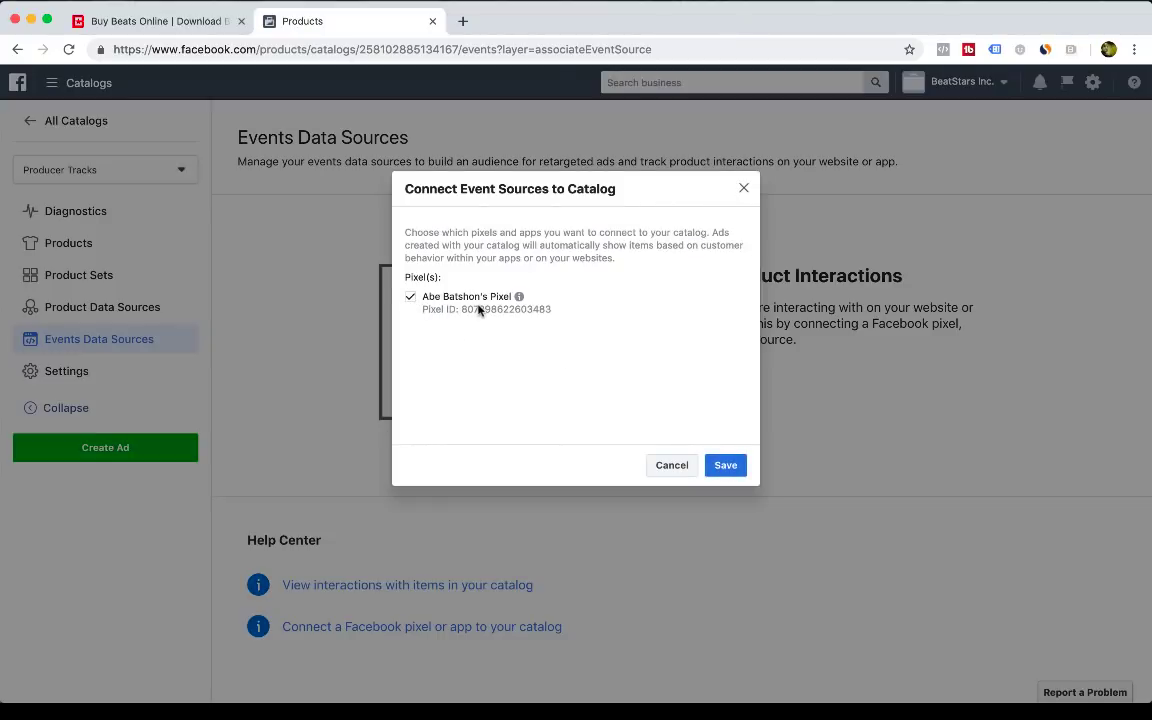
Save the business's pixel as the events data source for Producer Tracks
click(725, 466)
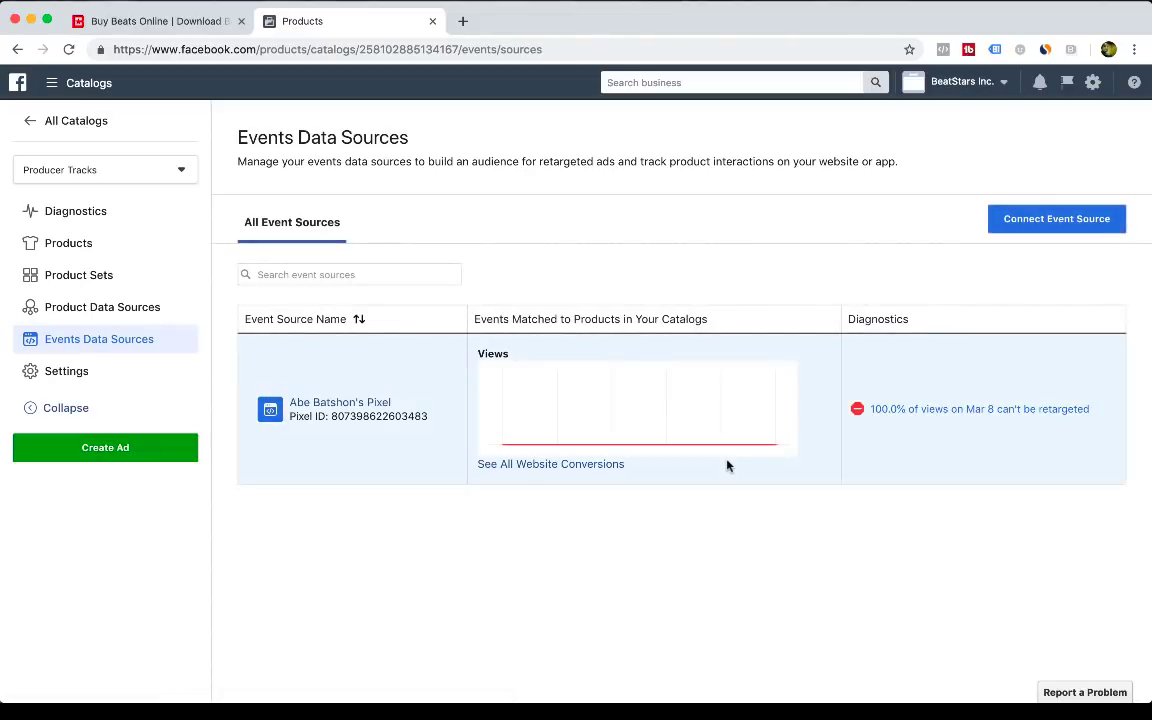